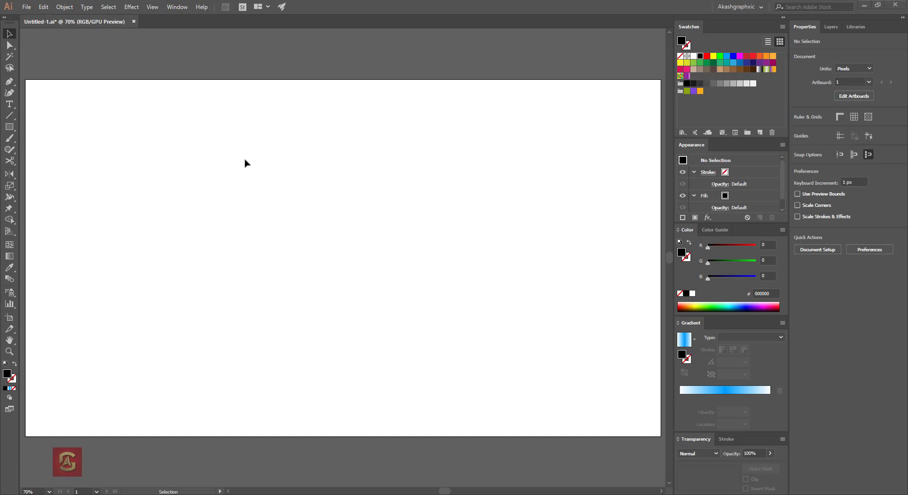
# Draw a black rectangle over the whole artboard and lock it as the background.
pyautogui.moveTo(11, 131); pyautogui.dragTo(52, 125)
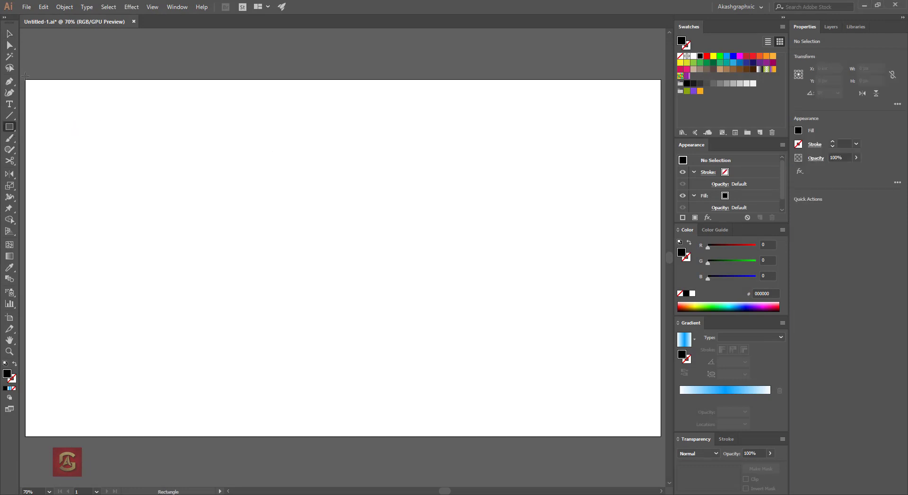
pyautogui.moveTo(26, 80); pyautogui.dragTo(661, 437)
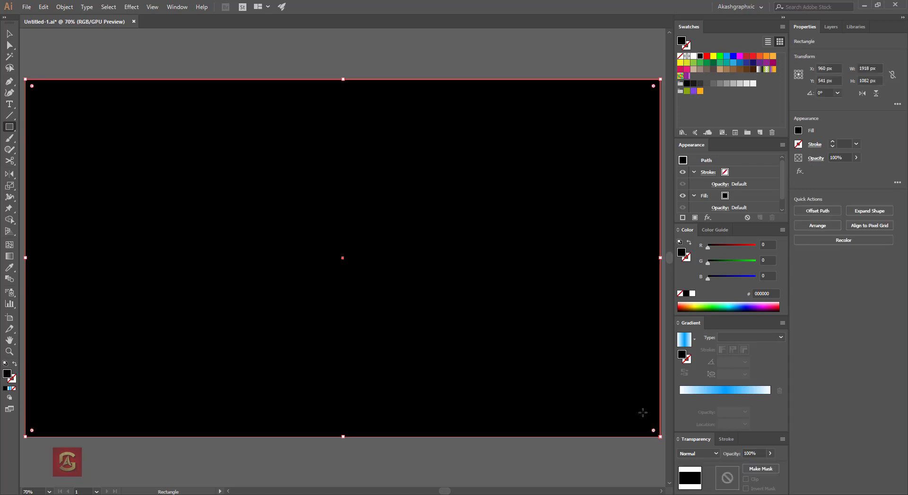
pyautogui.click(63, 7)
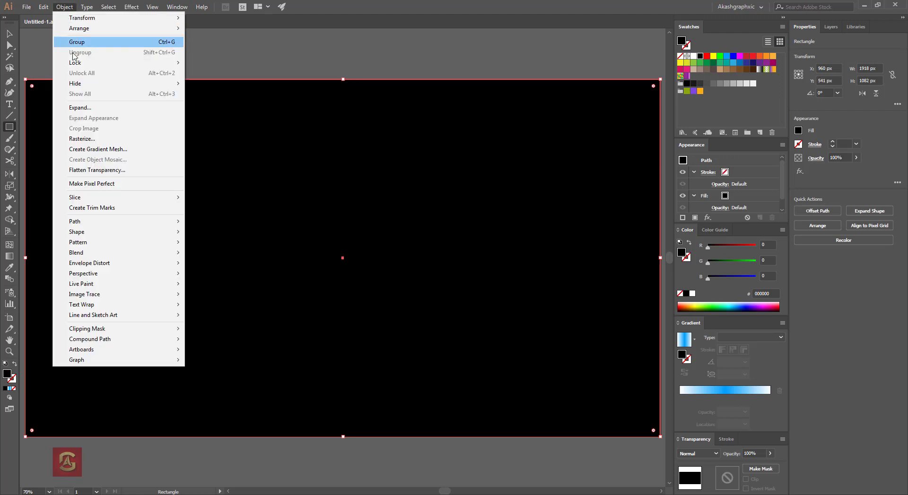
pyautogui.click(225, 64)
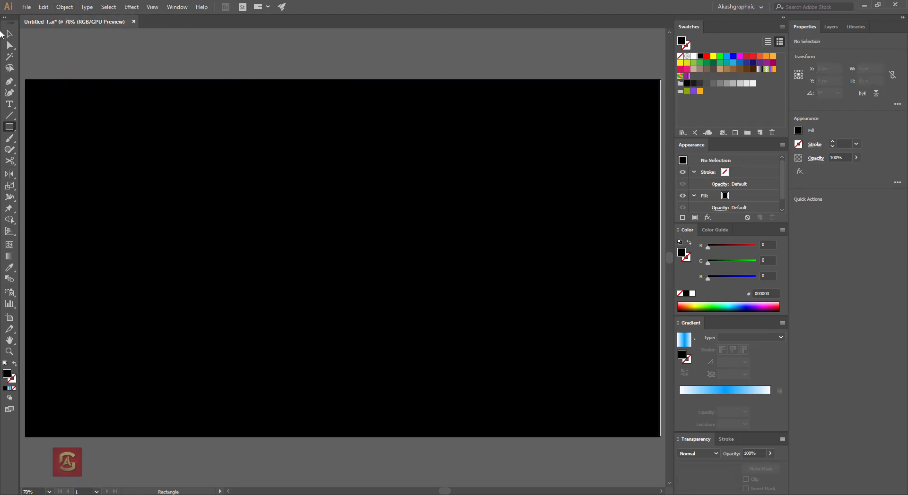
pyautogui.click(178, 70)
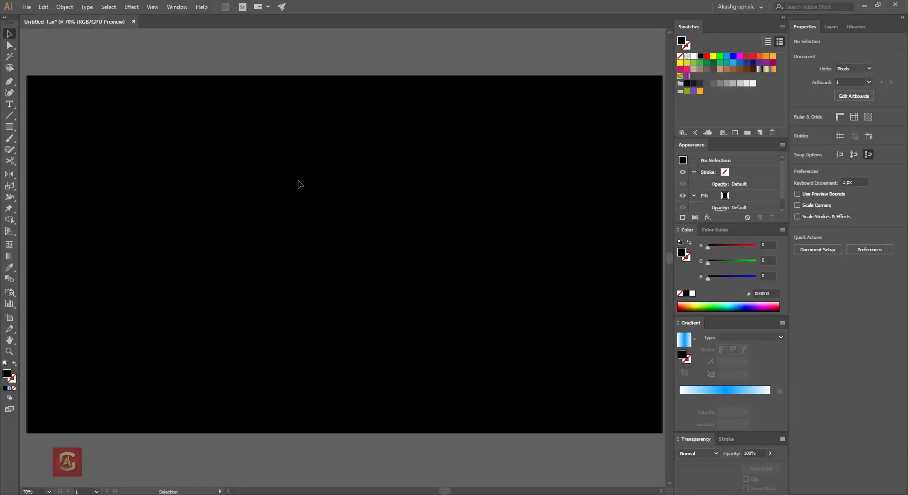
pyautogui.click(9, 104)
# Place a placeholder text object near the canvas centre with a white #FFFFFF fill.
pyautogui.click(44, 105)
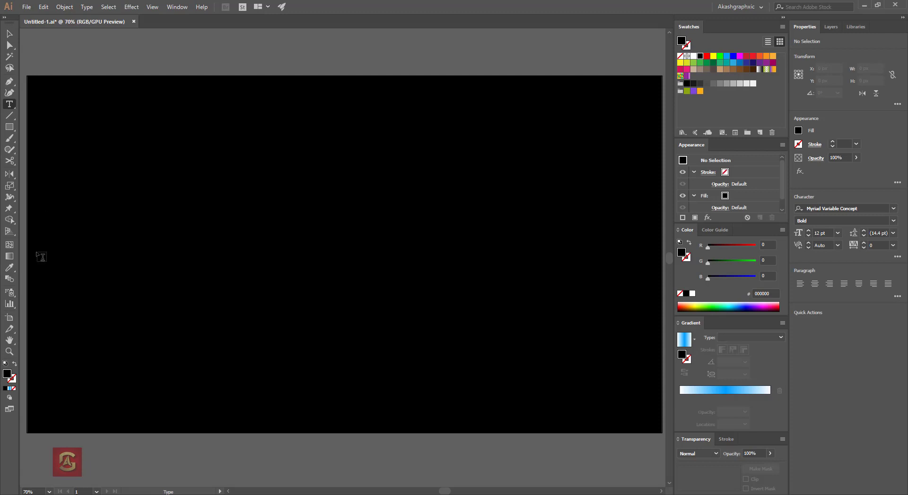
pyautogui.doubleClick(7, 374)
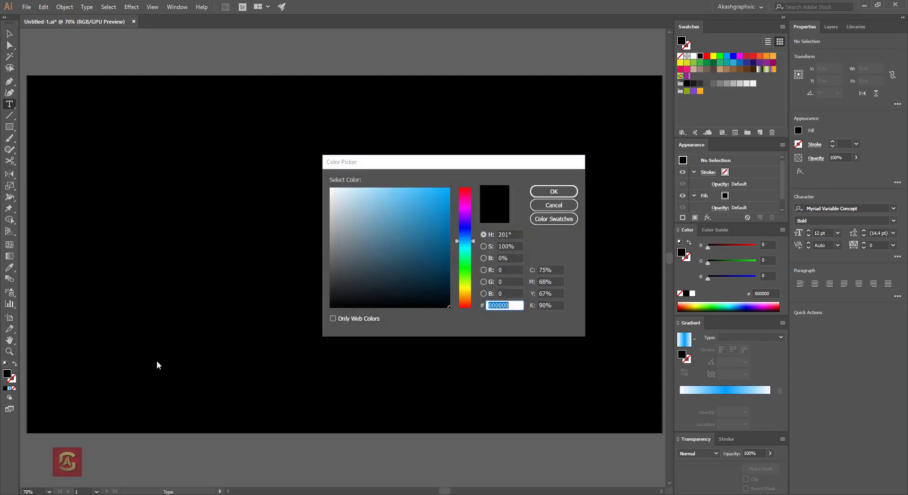
pyautogui.write('ffffff')
pyautogui.click(553, 191)
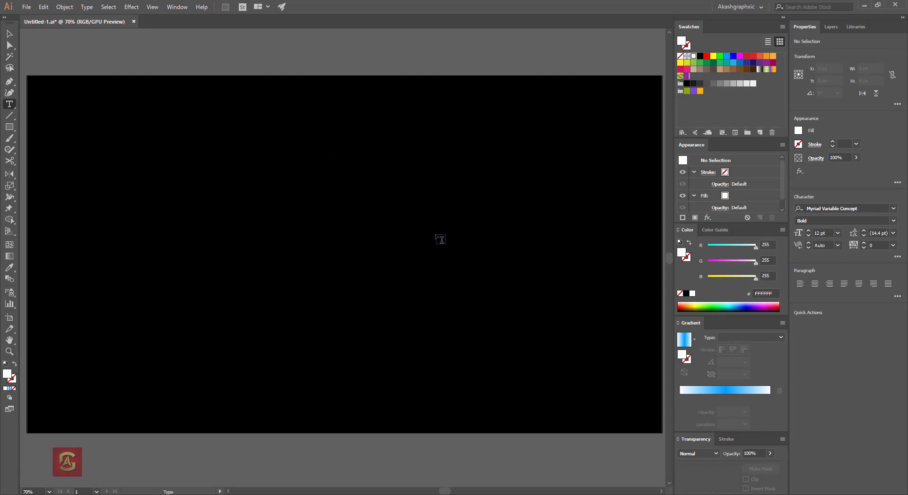
pyautogui.click(292, 233)
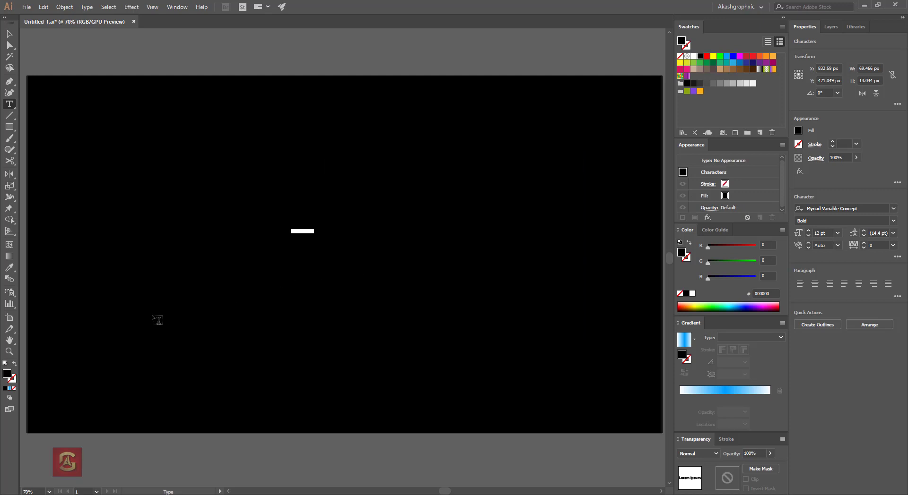
pyautogui.doubleClick(7, 374)
pyautogui.write('ffffff')
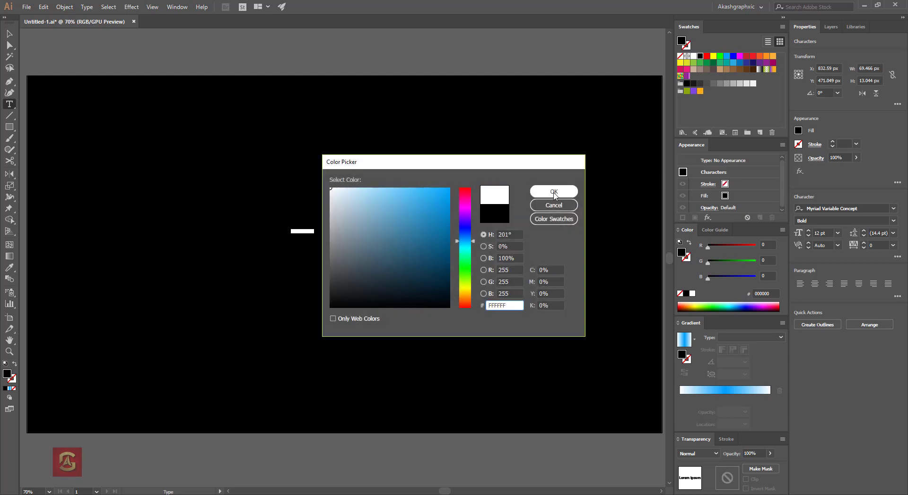
pyautogui.click(553, 191)
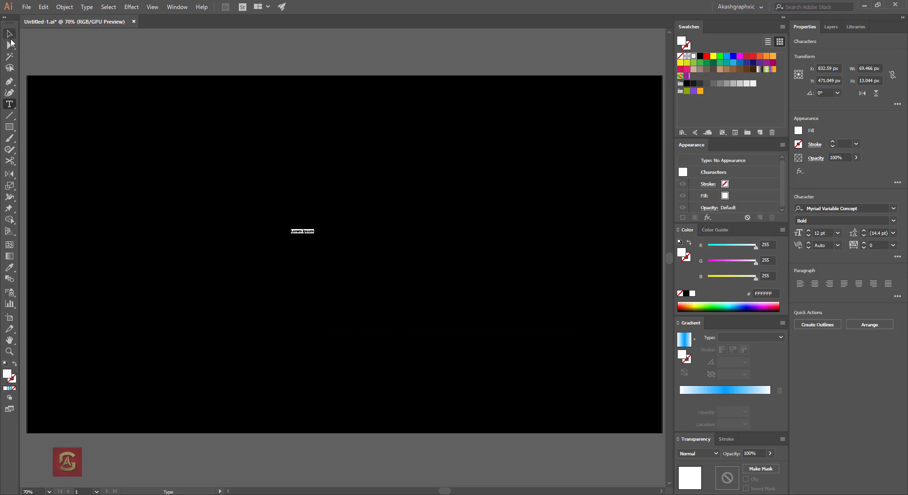
# Enlarge the text to about 1100 px wide across the middle and change it to 'NEON EFFECT'.
pyautogui.click(9, 36)
pyautogui.moveTo(316, 228); pyautogui.dragTo(603, 172)
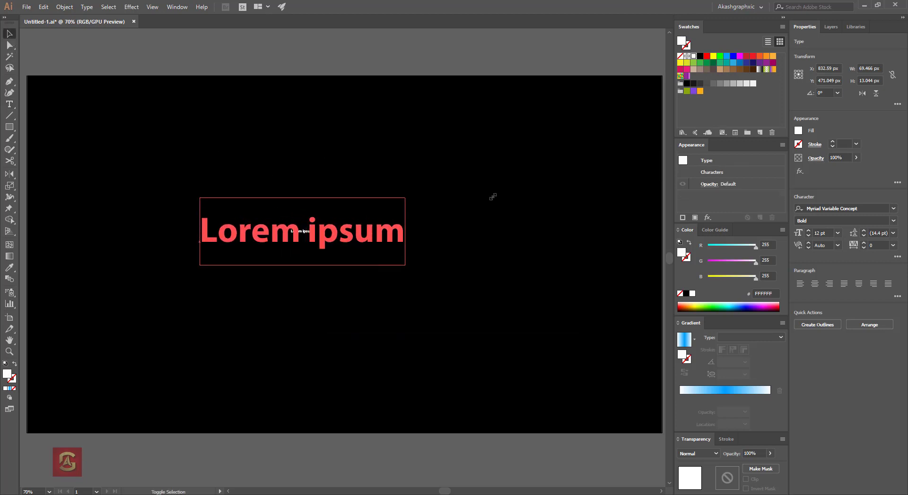
pyautogui.moveTo(334, 255); pyautogui.dragTo(356, 264)
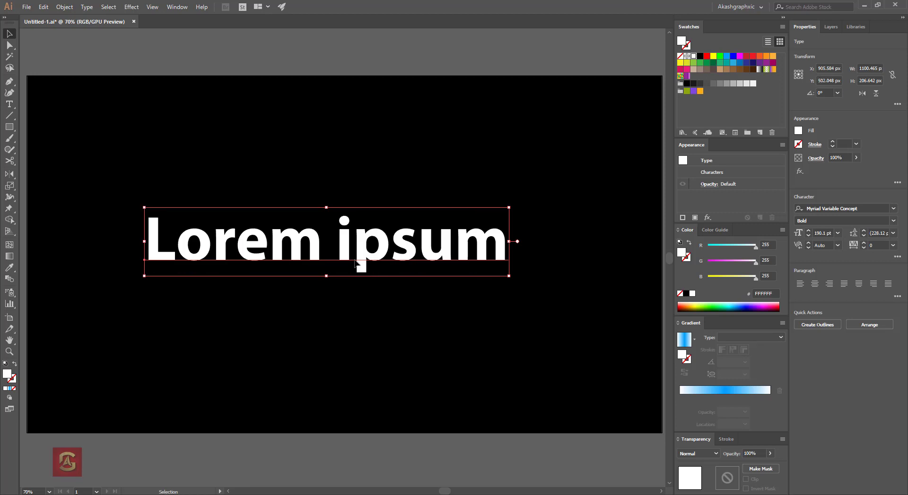
pyautogui.doubleClick(173, 254)
pyautogui.hotkey('ctrl', 'a')
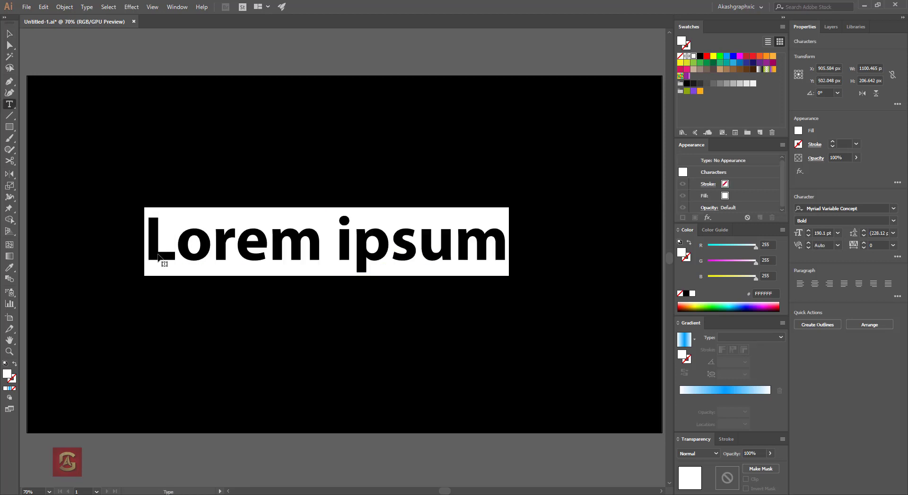
pyautogui.write('NEON')
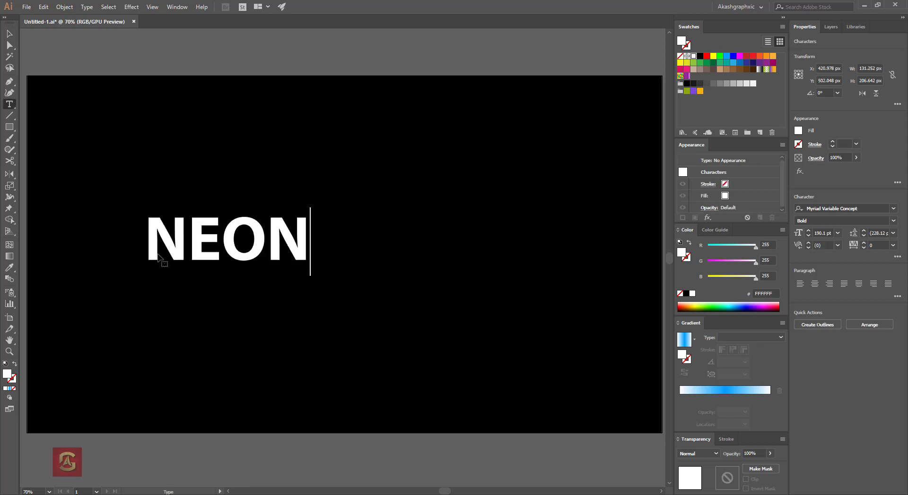
pyautogui.write(' EFFECT')
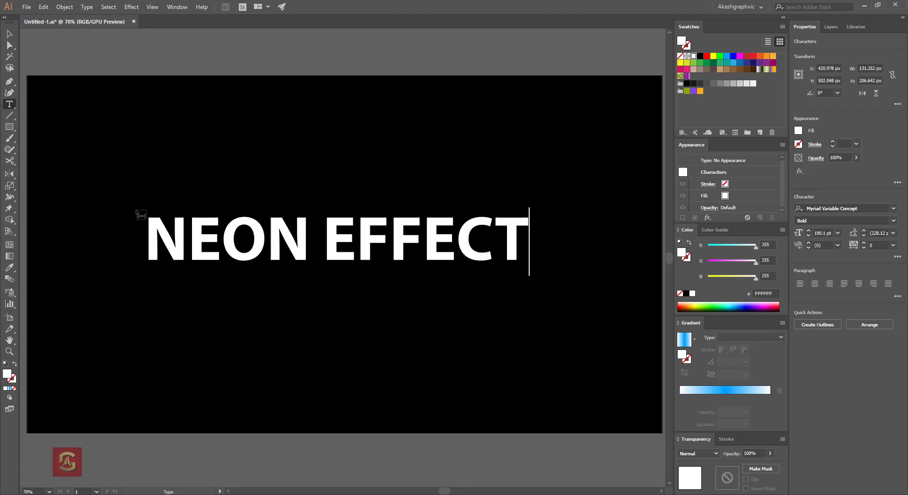
pyautogui.click(9, 34)
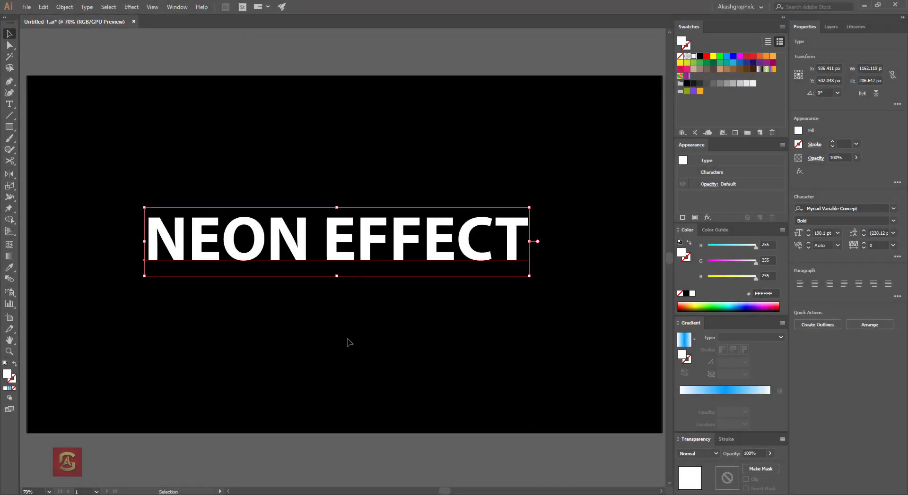
# Fill the text with the RGB Cyan swatch, confirming its #009FFF values.
pyautogui.doubleClick(727, 58)
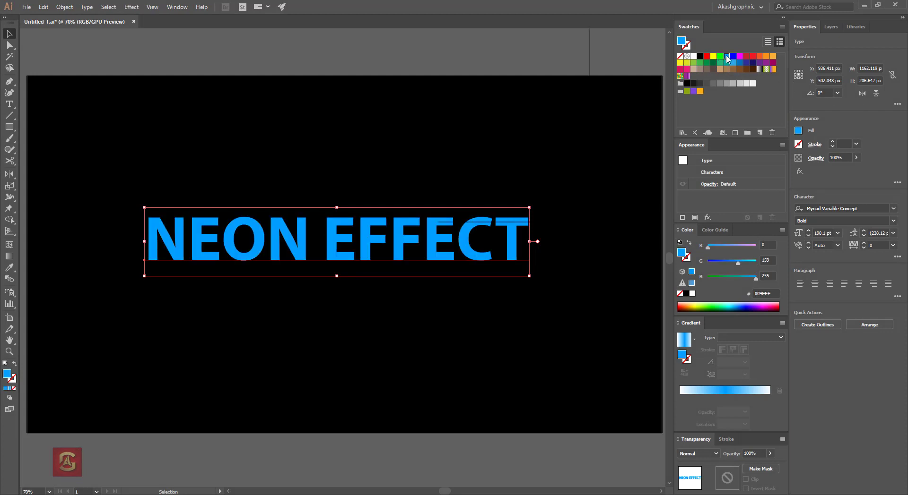
pyautogui.moveTo(527, 22); pyautogui.dragTo(526, 22)
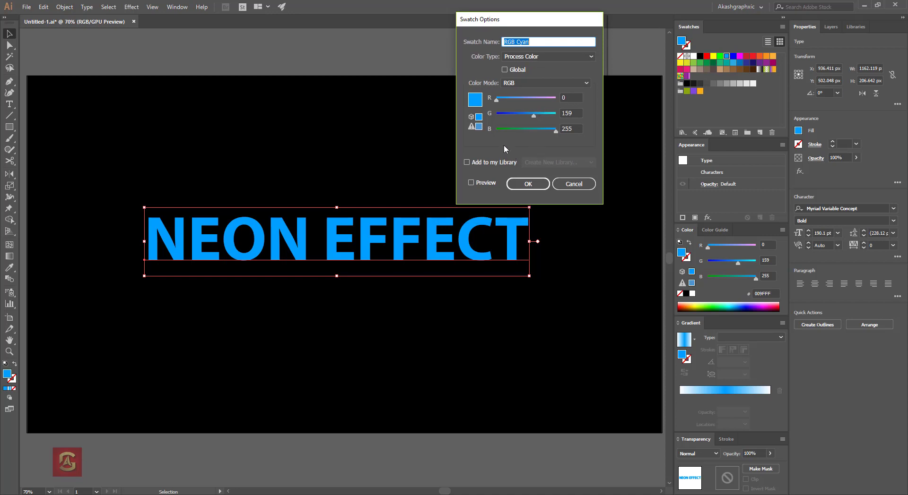
pyautogui.doubleClick(575, 113)
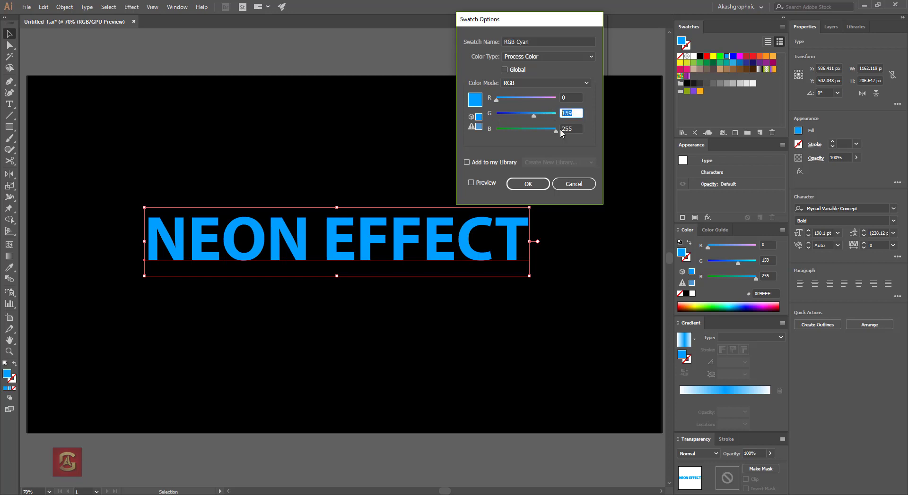
pyautogui.doubleClick(574, 129)
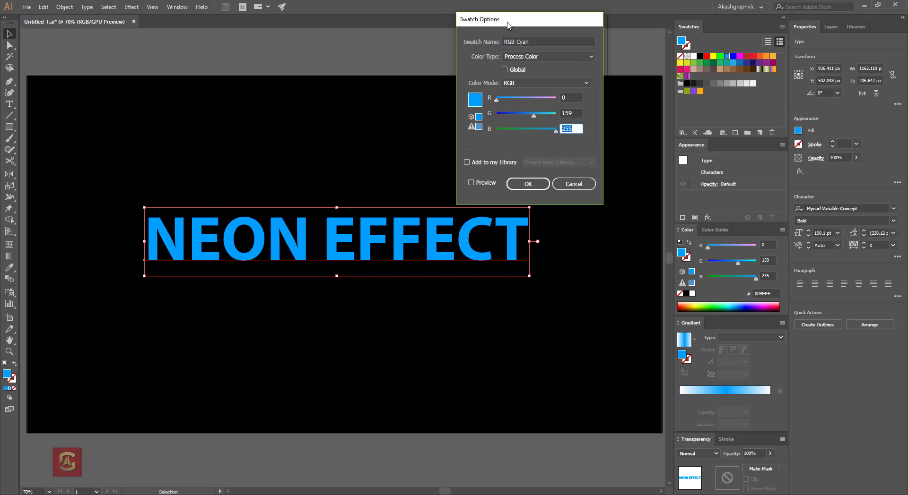
pyautogui.moveTo(510, 19); pyautogui.dragTo(536, 10)
pyautogui.click(554, 174)
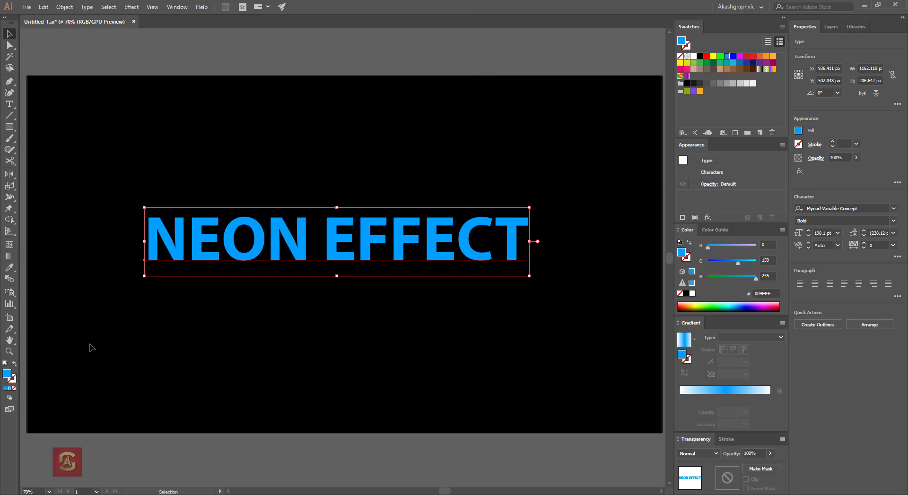
pyautogui.doubleClick(9, 374)
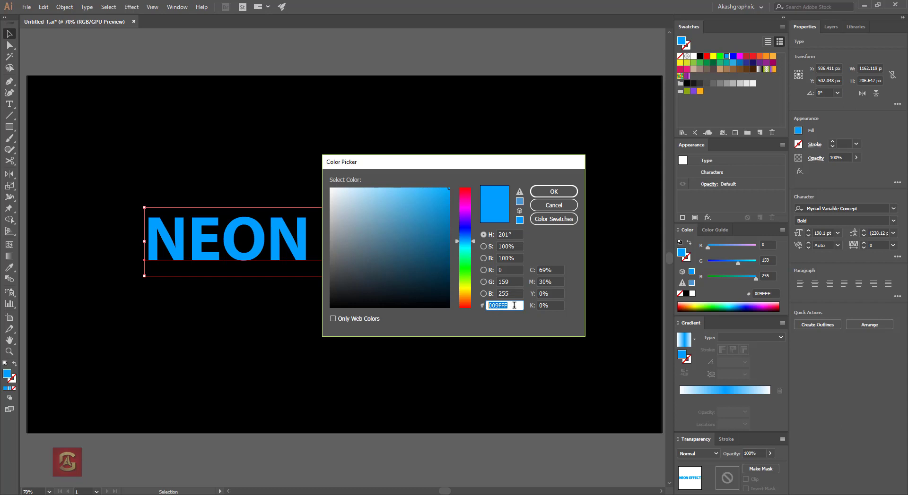
pyautogui.click(554, 194)
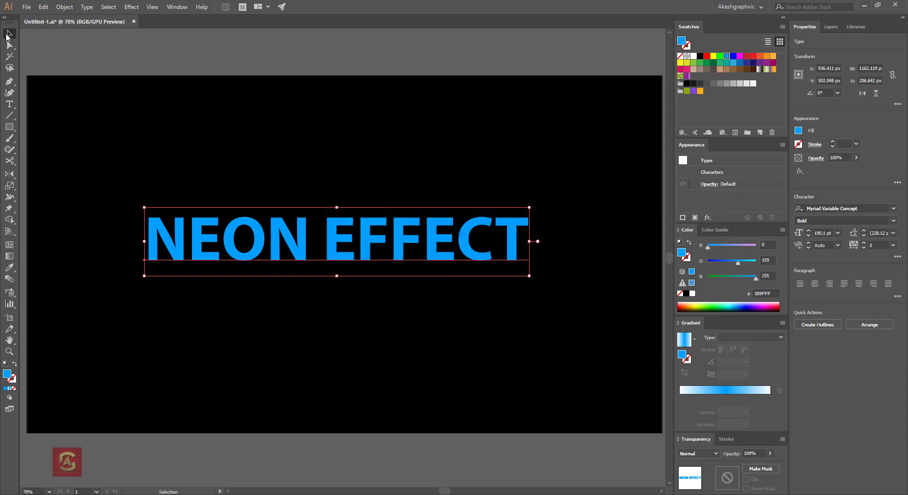
# Place a duplicate of the NEON EFFECT text below the artboard.
pyautogui.click(76, 50)
pyautogui.click(380, 253)
pyautogui.moveTo(370, 230)
pyautogui.mouseDown()
pyautogui.moveTo(373, 472)
pyautogui.moveTo(374, 249)
pyautogui.mouseUp()
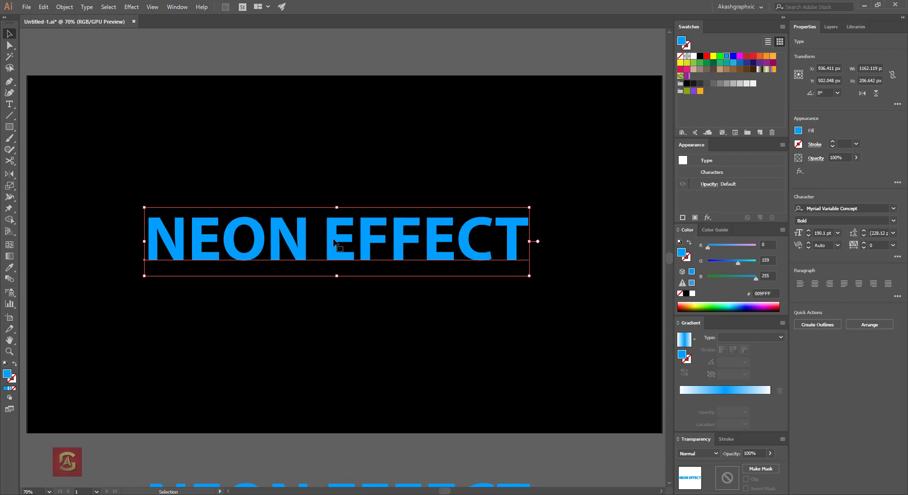
# Convert NEON EFFECT to outlines and scale it to about 1405 × 162 px.
pyautogui.hotkey('ctrl', '+')
pyautogui.hotkey('ctrl', '-')
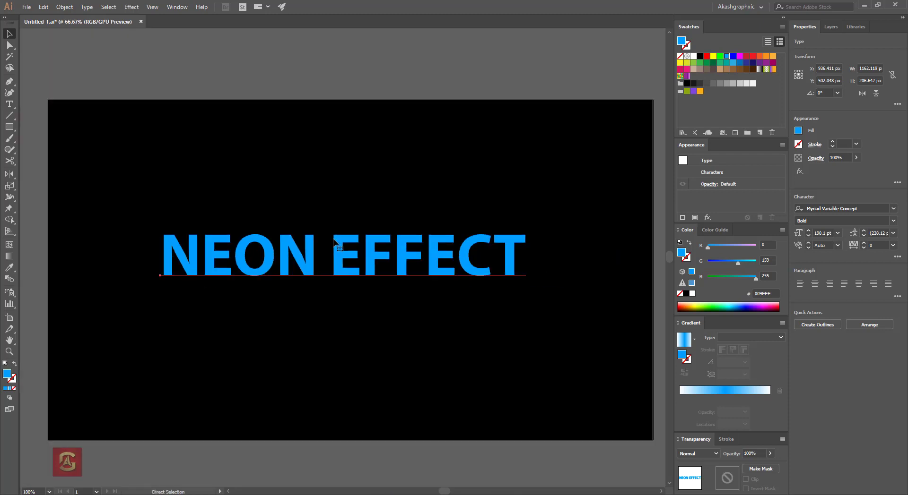
pyautogui.rightClick(359, 240)
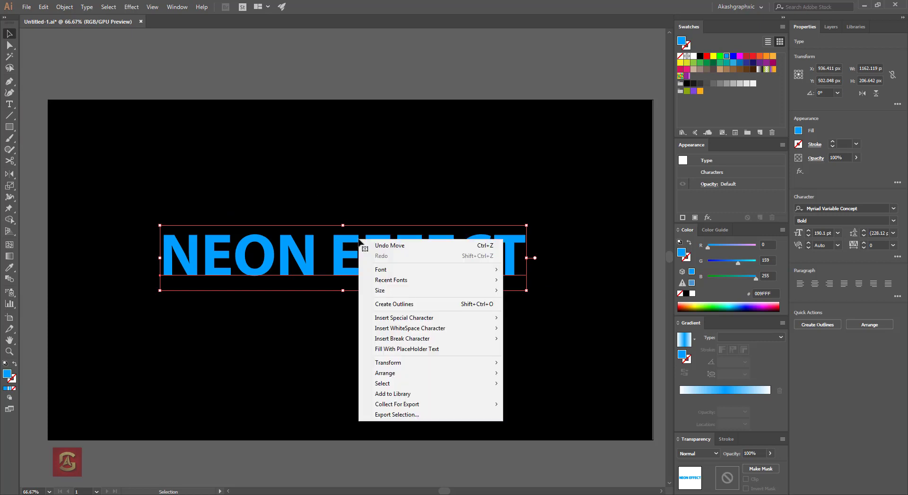
pyautogui.click(396, 305)
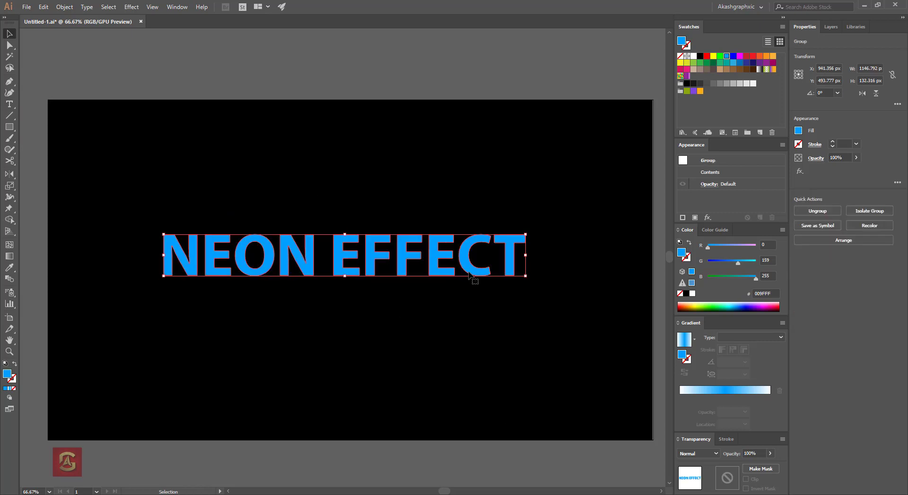
pyautogui.moveTo(467, 273); pyautogui.dragTo(467, 281)
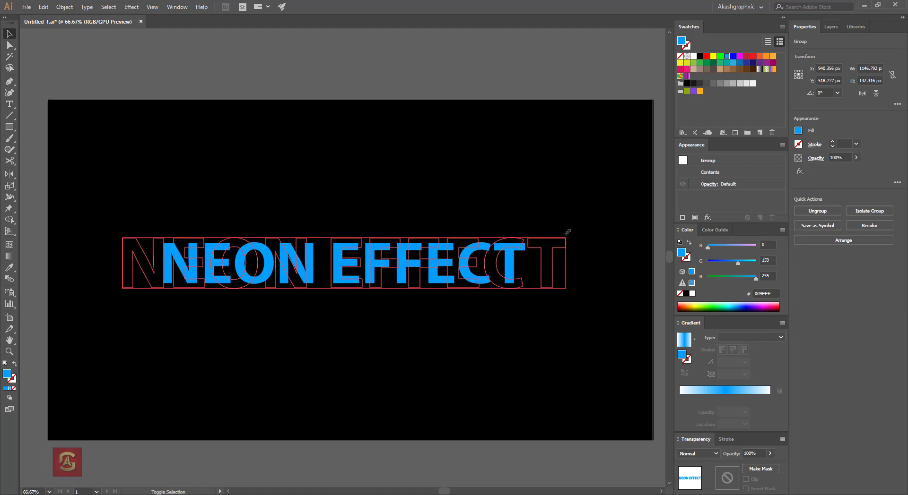
pyautogui.moveTo(525, 243); pyautogui.dragTo(563, 236)
pyautogui.moveTo(386, 268); pyautogui.dragTo(402, 274)
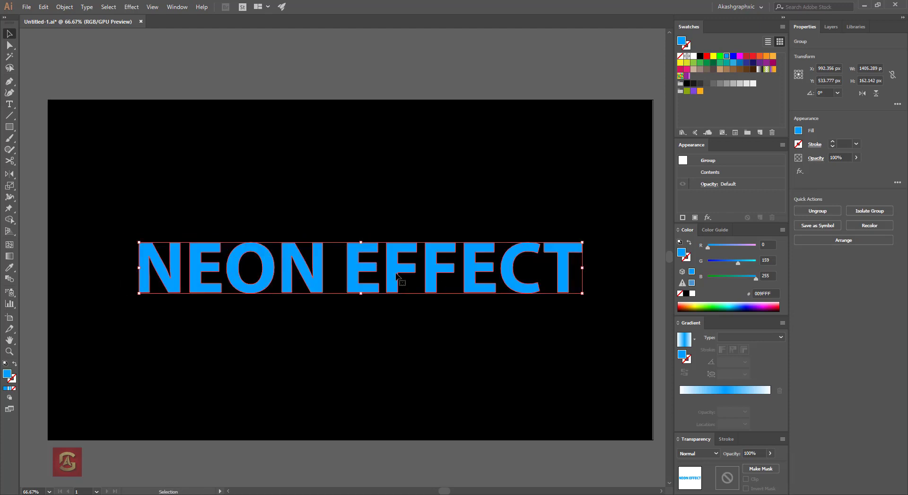
# Turn the text into a hollow 3 pt blue stroke and move it near the artboard bottom.
pyautogui.click(15, 365)
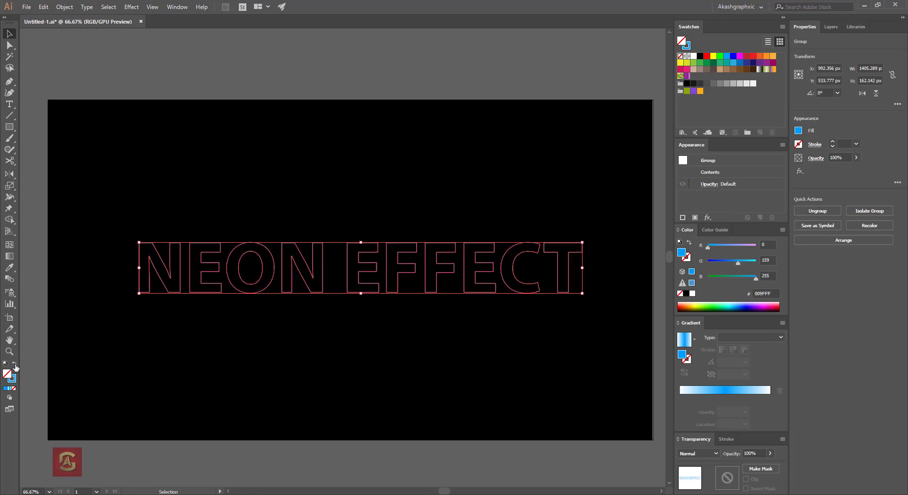
pyautogui.click(247, 366)
pyautogui.hotkey('ctrl', 'a')
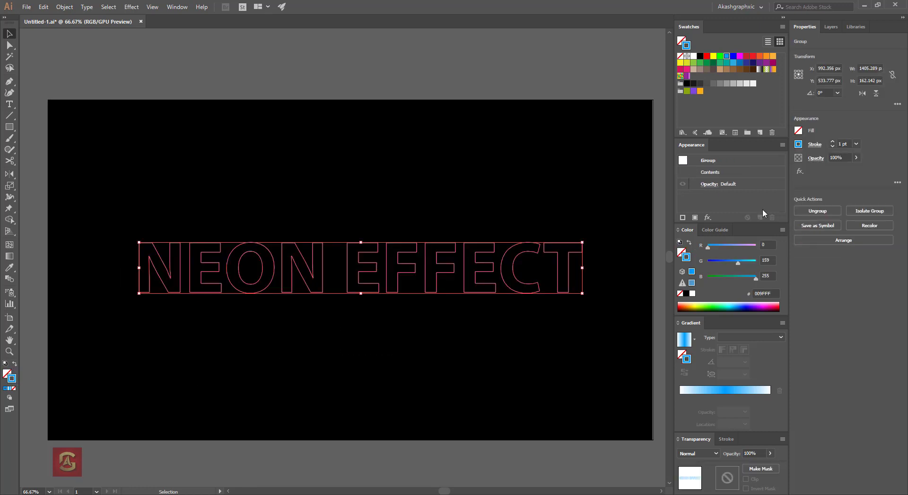
pyautogui.click(832, 142)
pyautogui.click(832, 142)
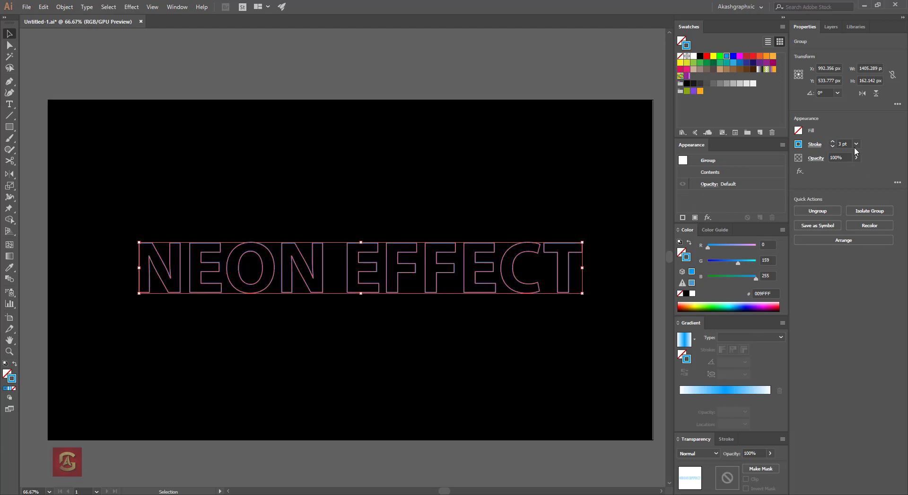
pyautogui.click(410, 186)
pyautogui.click(387, 261)
pyautogui.moveTo(386, 259); pyautogui.dragTo(393, 375)
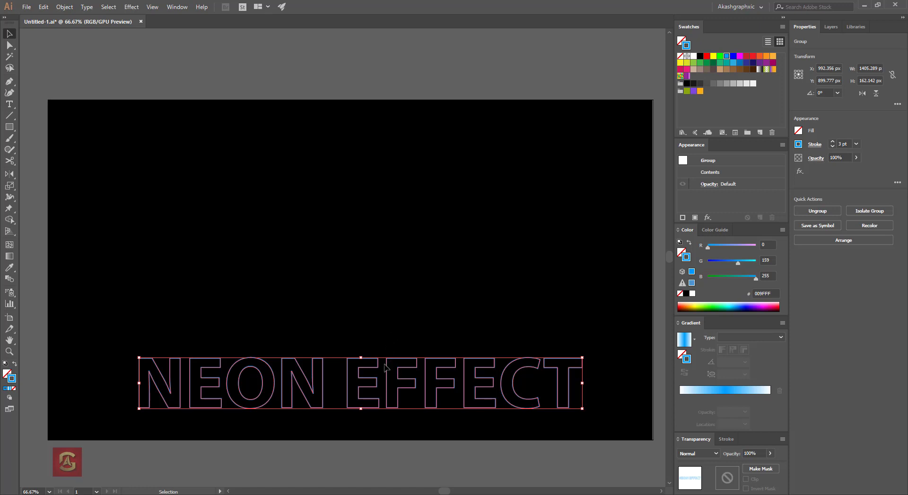
# Copy the outline upward repeatedly to build six evenly spaced NEON EFFECT rows.
pyautogui.click(394, 318)
pyautogui.moveTo(391, 360); pyautogui.dragTo(384, 288)
pyautogui.press('a')
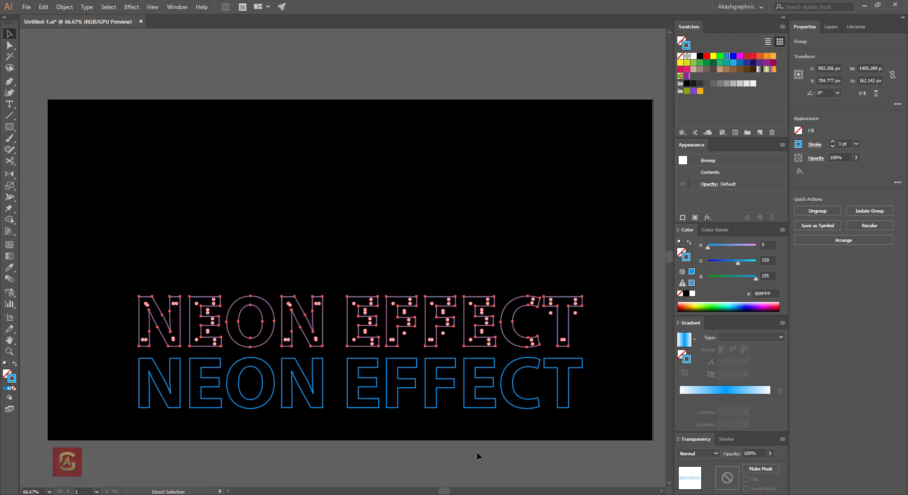
pyautogui.hotkey('ctrl', 'd')
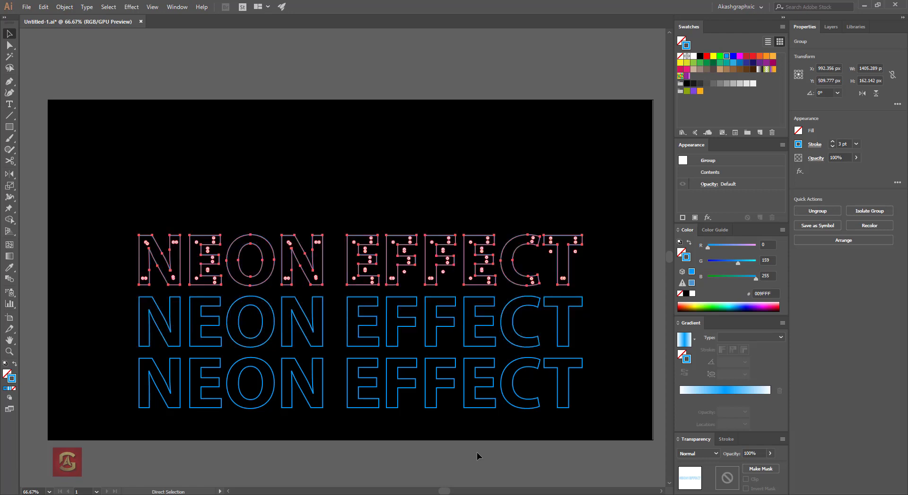
pyautogui.hotkey('ctrl', 'd')
pyautogui.hotkey('ctrl', 'd')
pyautogui.hotkey('ctrl', 'd')
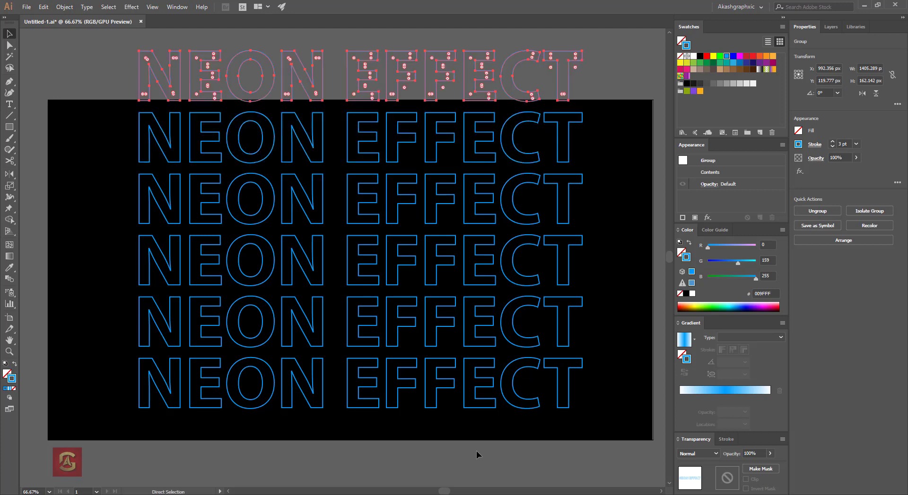
pyautogui.press('v')
pyautogui.moveTo(118, 85); pyautogui.dragTo(630, 307)
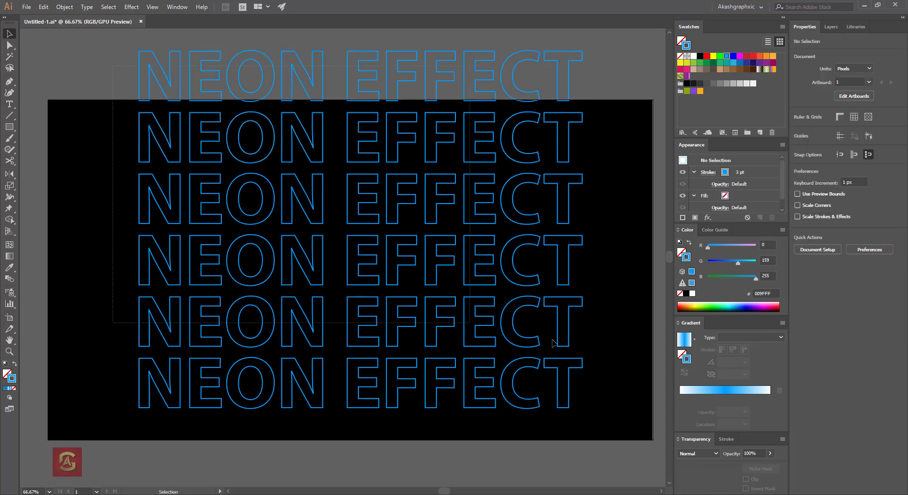
pyautogui.click(630, 306)
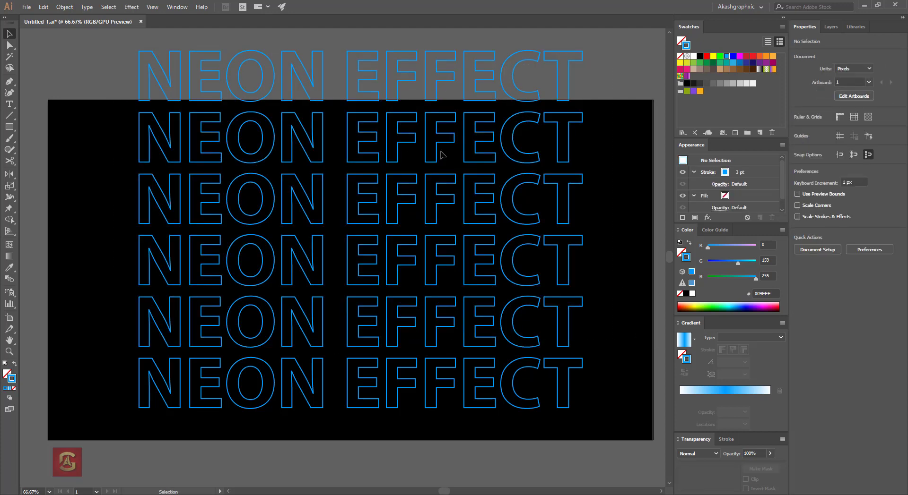
pyautogui.click(399, 92)
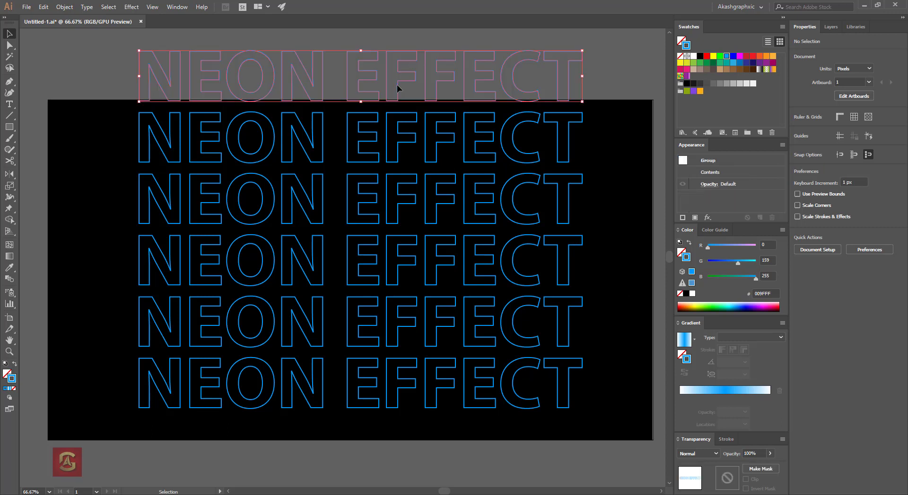
pyautogui.click(274, 133)
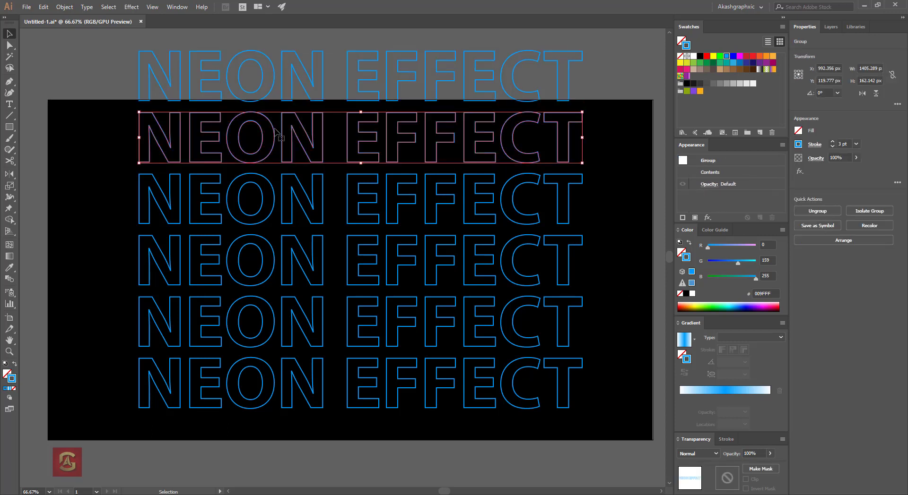
# Apply a 1 pixel Gaussian Blur to the second NEON EFFECT row.
pyautogui.click(131, 7)
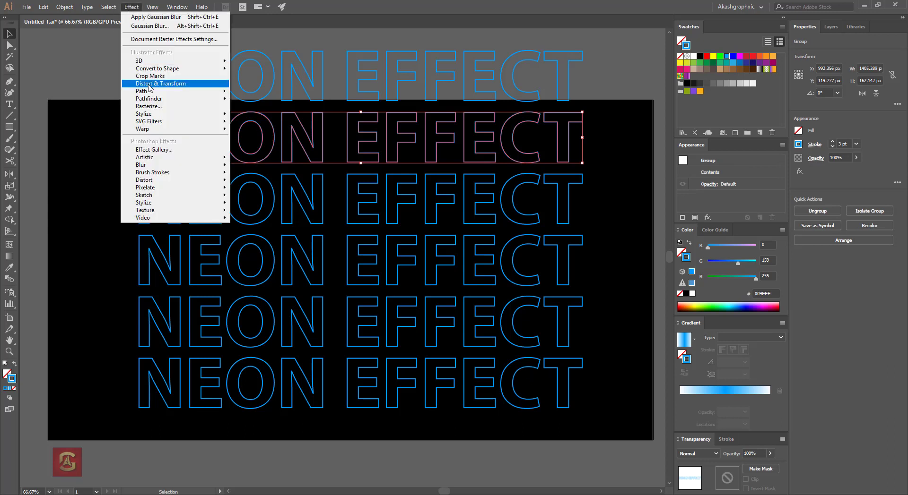
pyautogui.moveTo(141, 165)
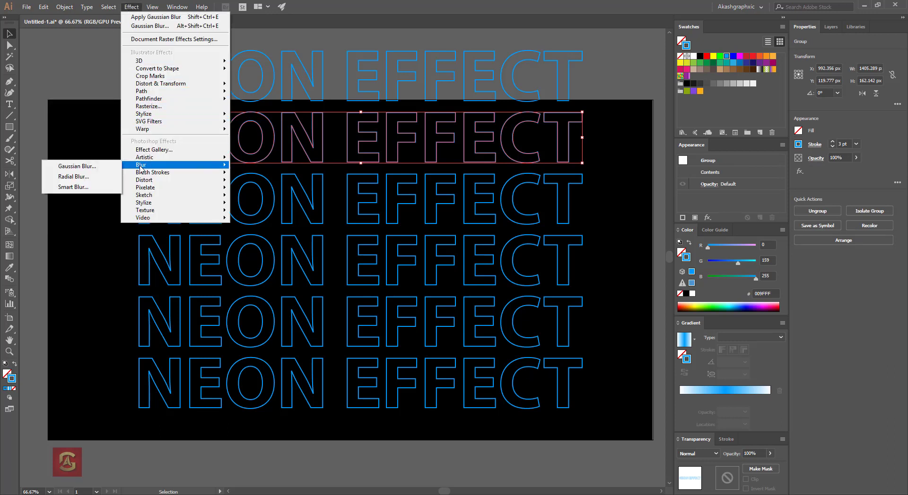
pyautogui.click(71, 166)
pyautogui.click(468, 300)
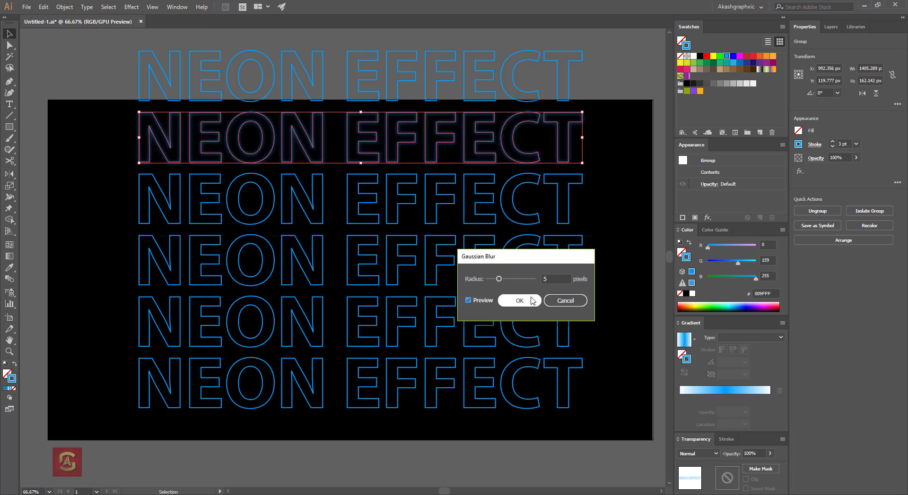
pyautogui.doubleClick(556, 279)
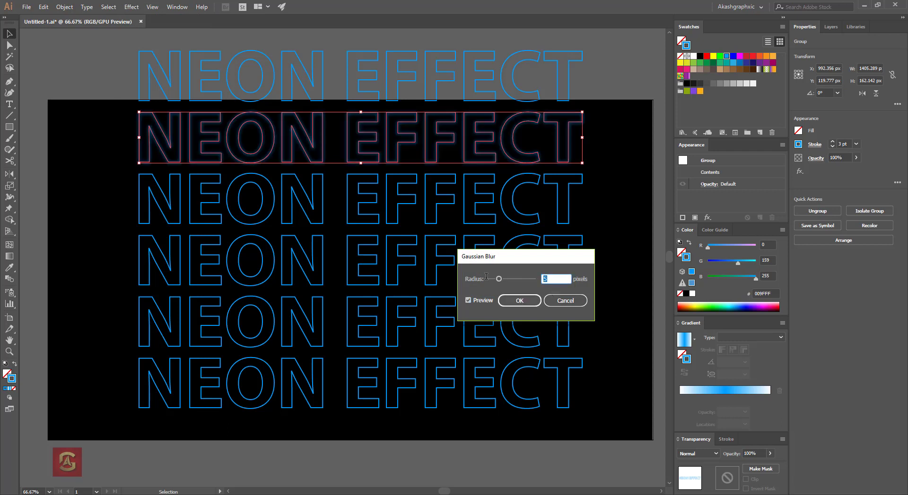
pyautogui.write('1')
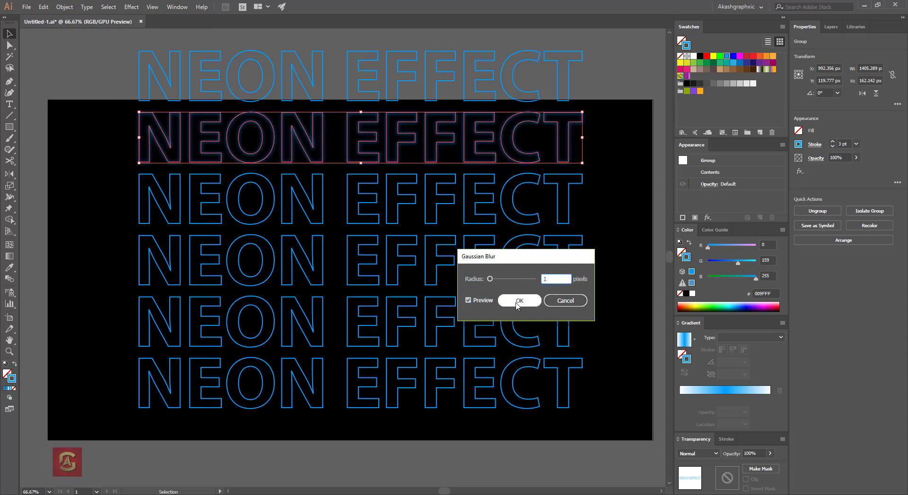
pyautogui.click(517, 301)
pyautogui.click(326, 210)
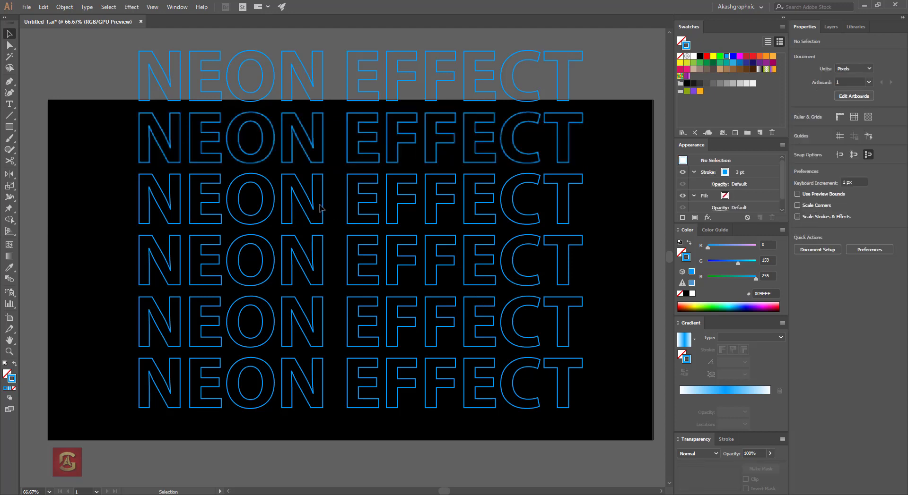
# Apply a 2 pixel Gaussian Blur to the third row.
pyautogui.click(320, 208)
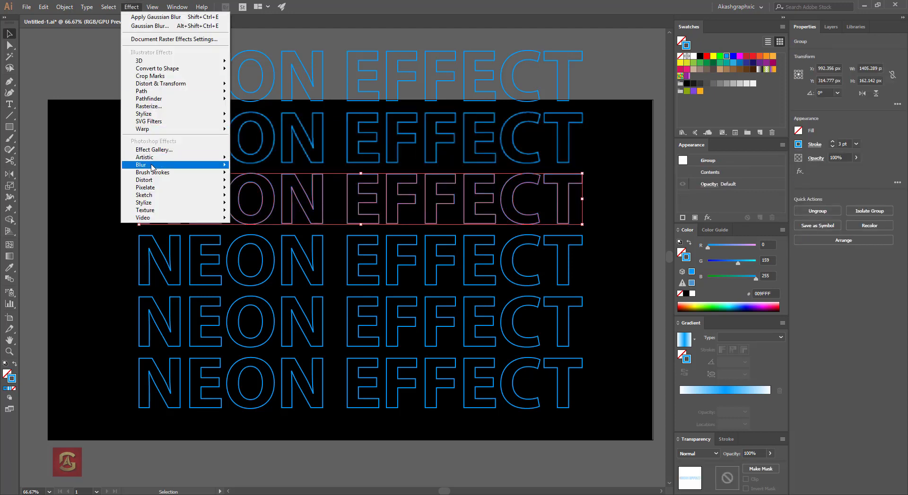
pyautogui.click(114, 167)
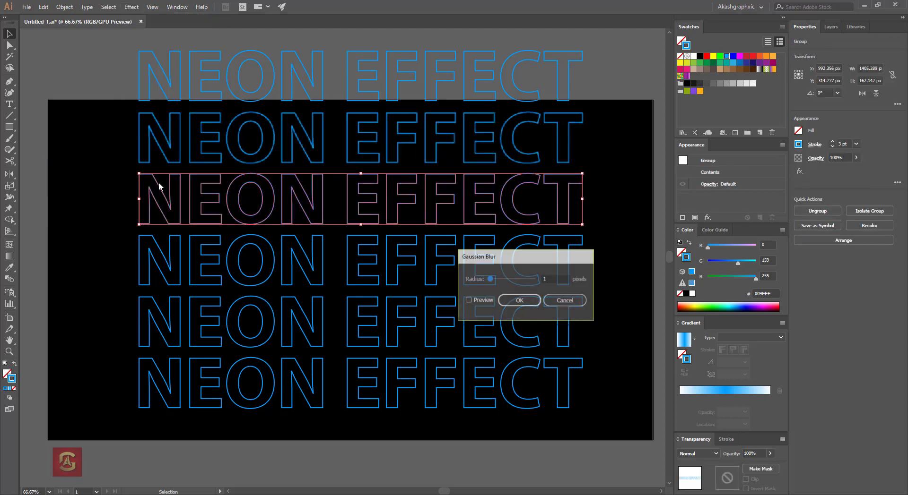
pyautogui.doubleClick(555, 279)
pyautogui.write('2')
pyautogui.click(513, 301)
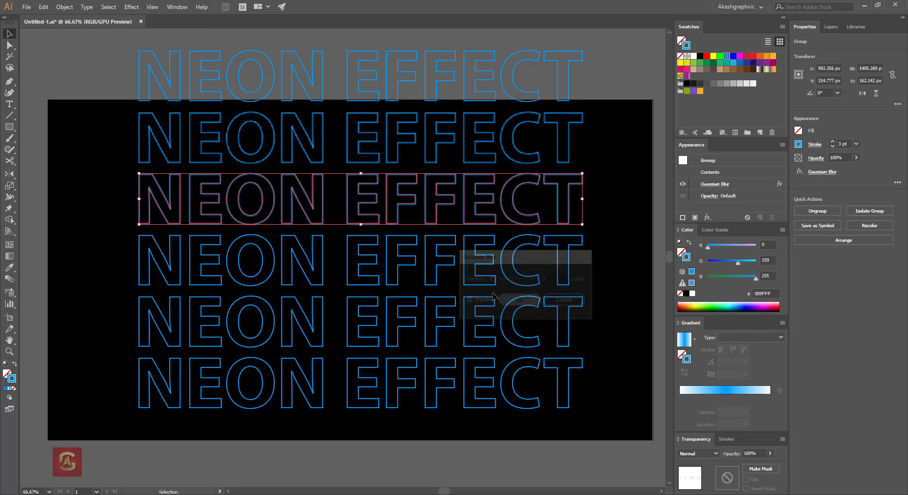
pyautogui.click(440, 253)
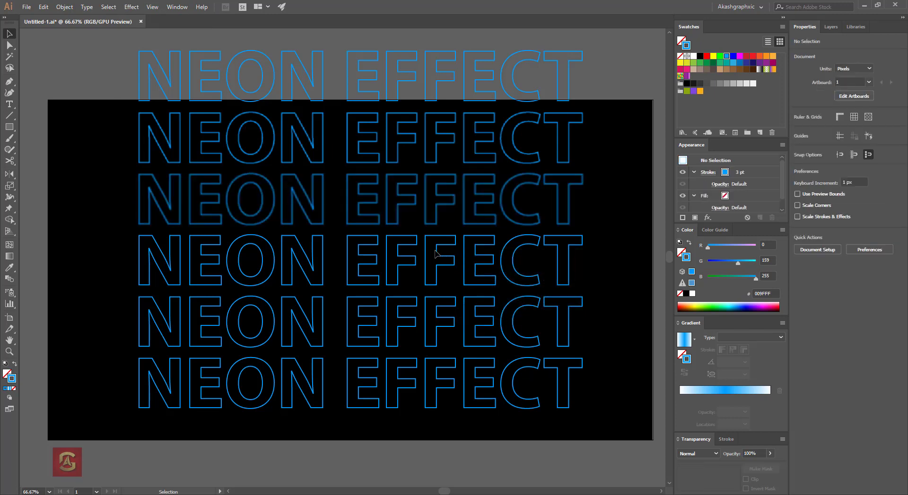
# Apply a 3 pixel Gaussian Blur to the fourth row.
pyautogui.click(435, 253)
pyautogui.click(132, 7)
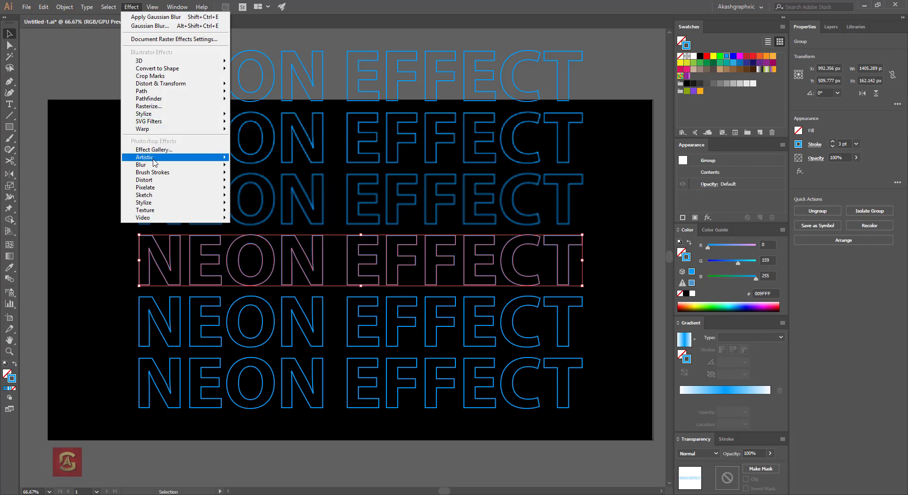
pyautogui.moveTo(141, 164)
pyautogui.click(66, 166)
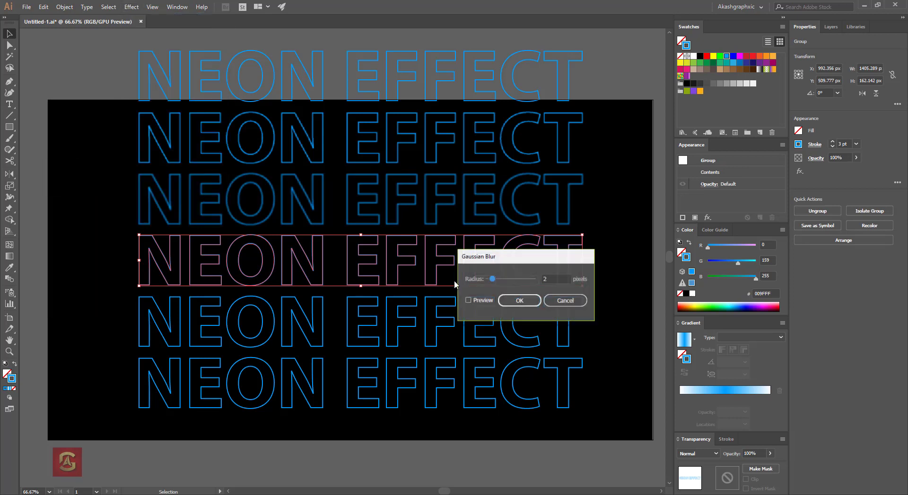
pyautogui.click(480, 301)
pyautogui.write('3')
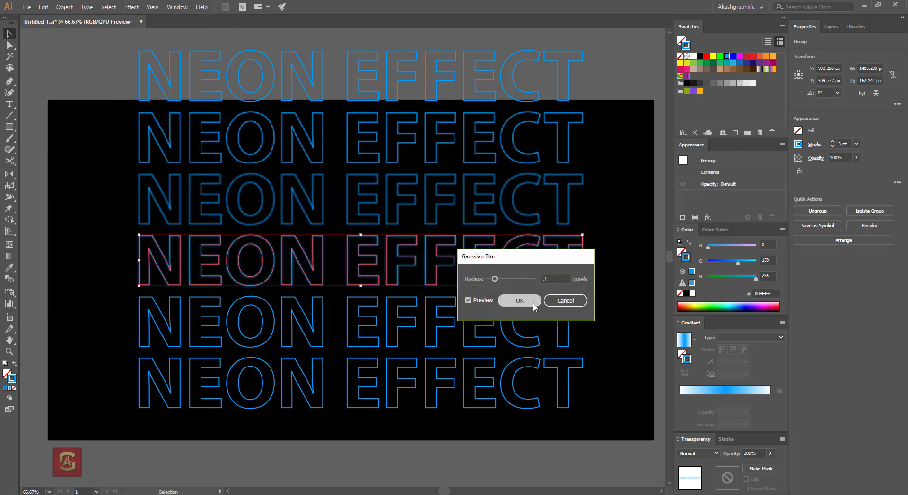
pyautogui.click(537, 299)
pyautogui.click(600, 321)
# Apply a 5 pixel Gaussian Blur to the fifth row.
pyautogui.click(573, 322)
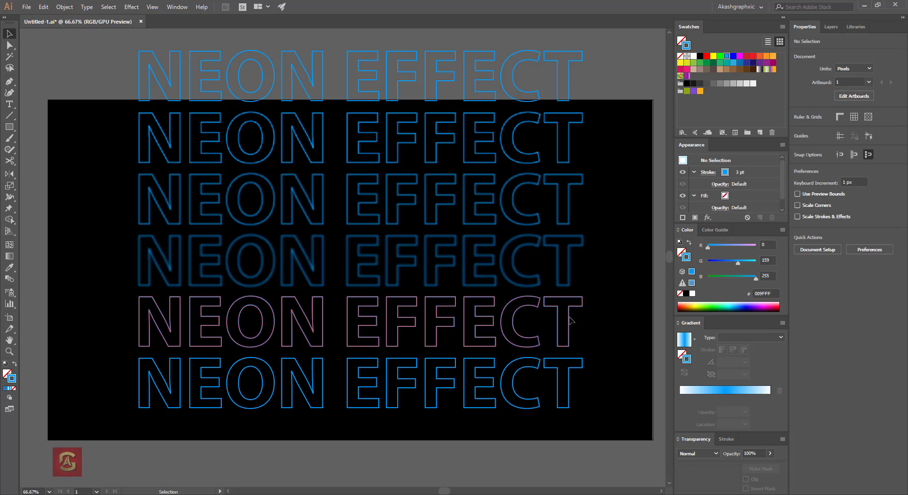
pyautogui.click(132, 7)
pyautogui.moveTo(163, 166)
pyautogui.click(94, 166)
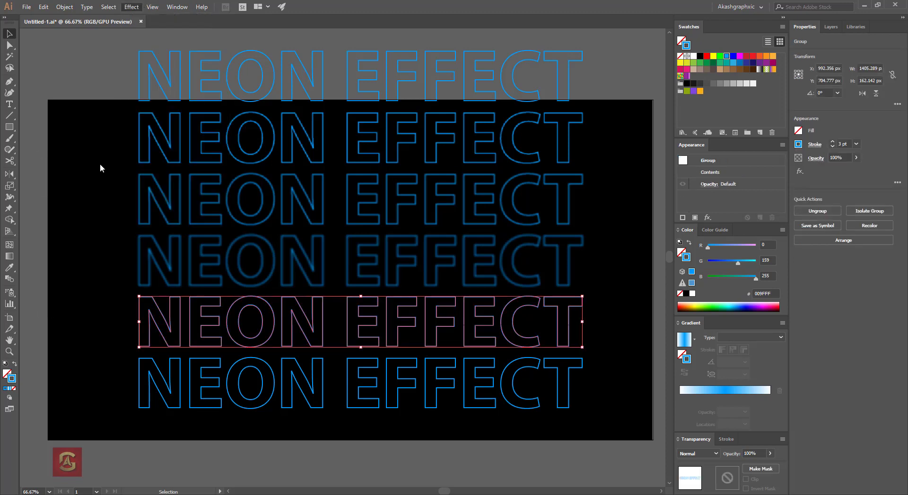
pyautogui.doubleClick(555, 281)
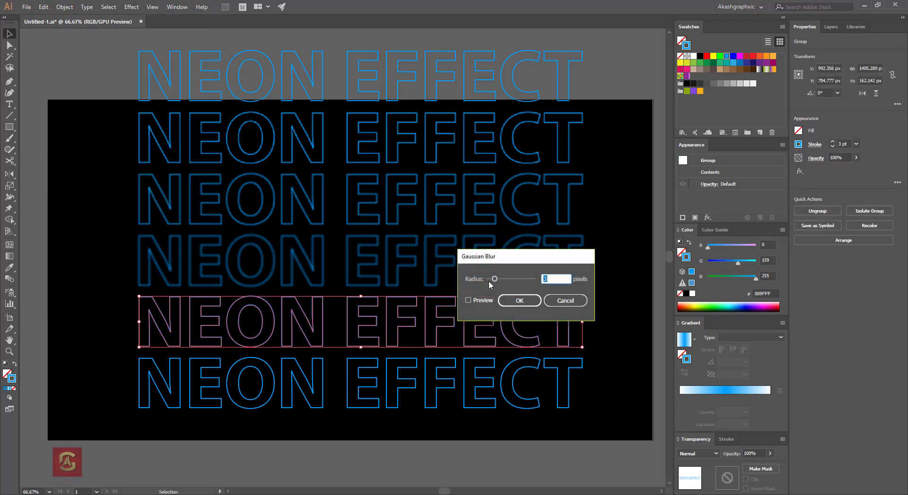
pyautogui.write('5')
pyautogui.click(477, 302)
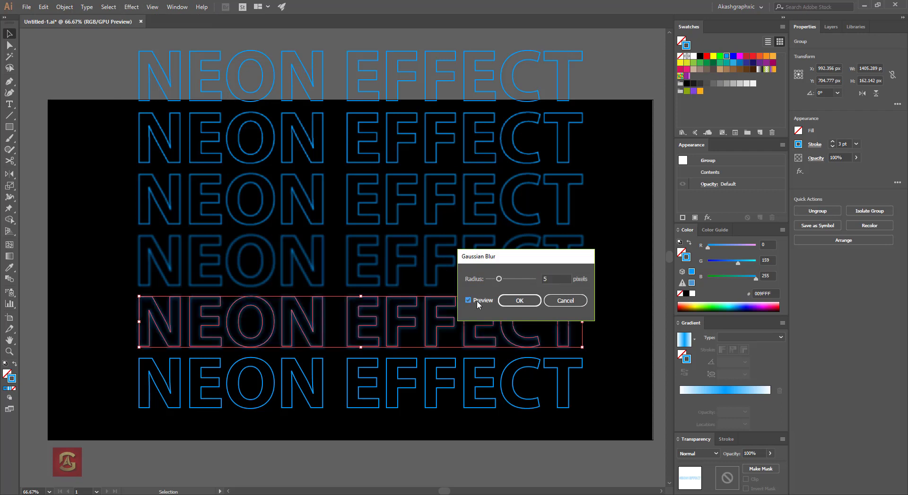
pyautogui.click(519, 301)
pyautogui.click(612, 241)
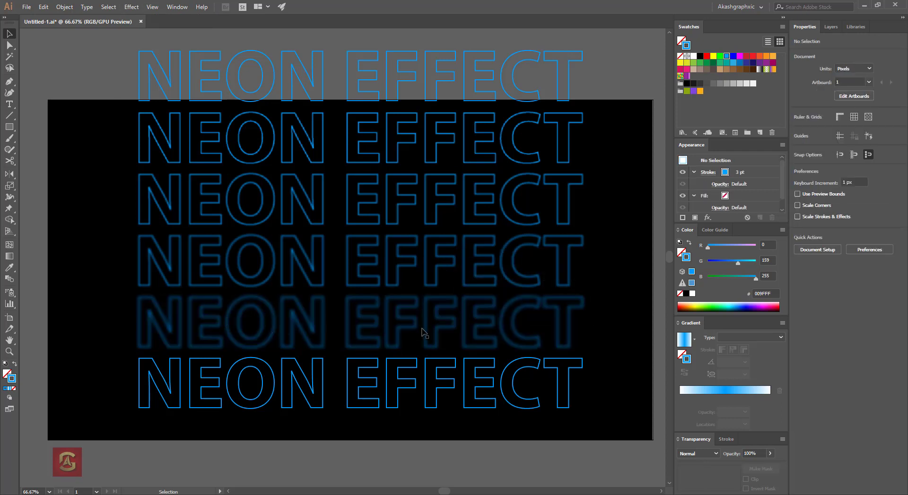
# Move the blurred fifth copy onto the bottom NEON EFFECT text.
pyautogui.moveTo(402, 394)
pyautogui.mouseDown()
pyautogui.moveTo(402, 384)
pyautogui.moveTo(402, 393)
pyautogui.mouseUp()
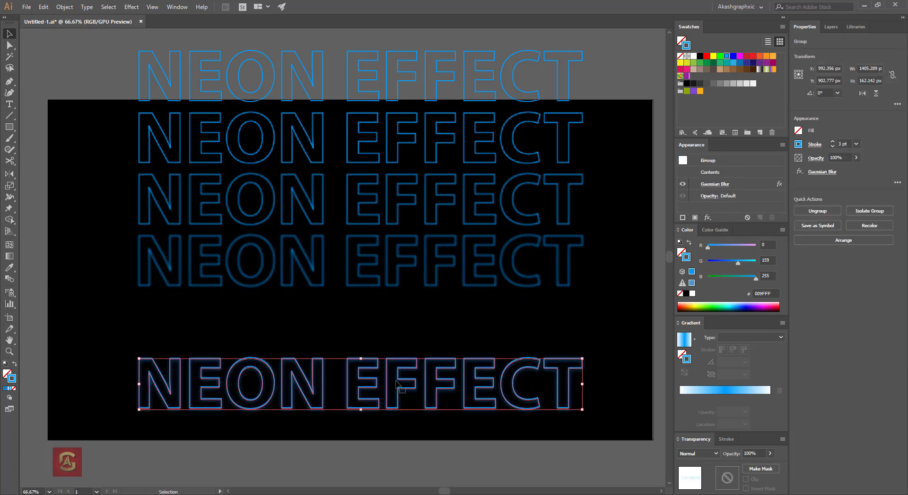
pyautogui.click(323, 279)
pyautogui.click(322, 279)
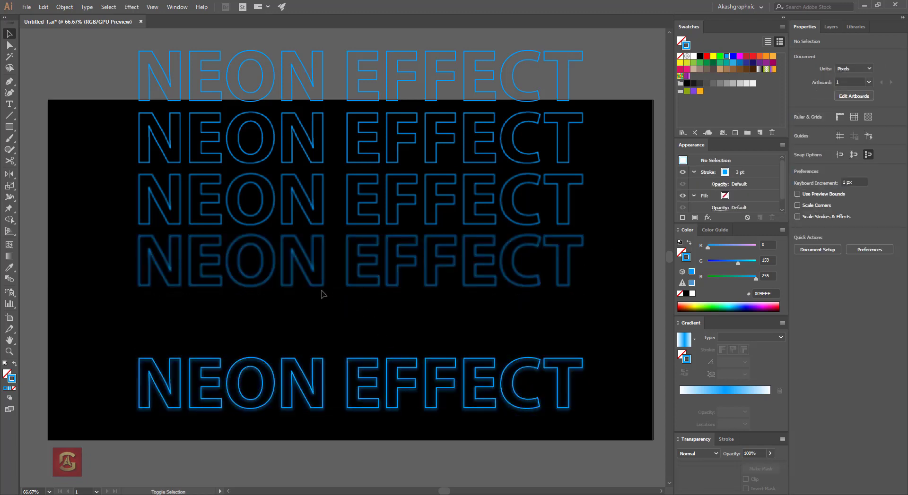
# Stack the fourth, third, second and top copies onto the bottom text and select all layers.
pyautogui.click(321, 268)
pyautogui.moveTo(321, 268); pyautogui.dragTo(326, 389)
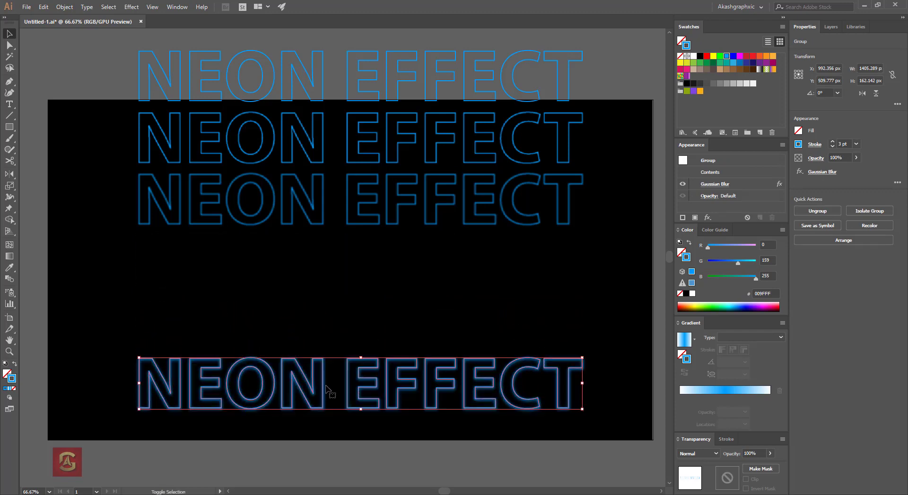
pyautogui.moveTo(317, 229); pyautogui.dragTo(320, 414)
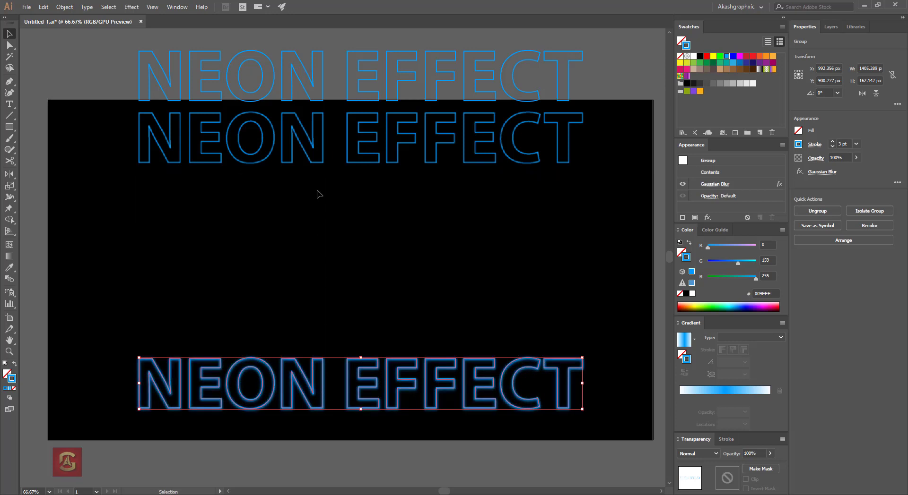
pyautogui.click(321, 168)
pyautogui.moveTo(321, 163); pyautogui.dragTo(326, 412)
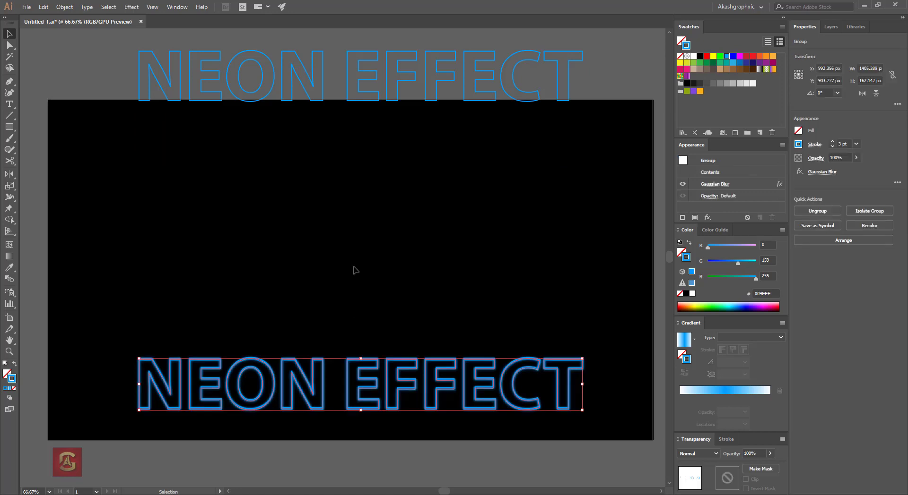
pyautogui.click(369, 106)
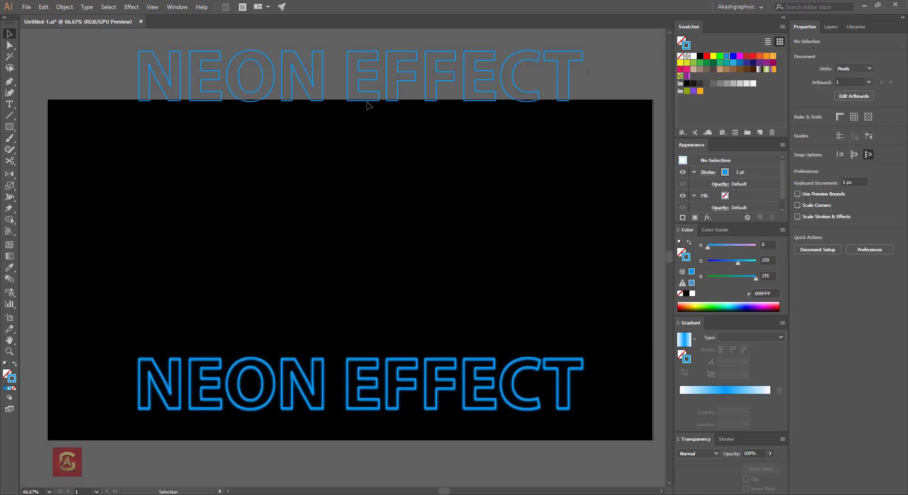
pyautogui.moveTo(368, 105); pyautogui.dragTo(368, 414)
pyautogui.moveTo(76, 268); pyautogui.dragTo(610, 441)
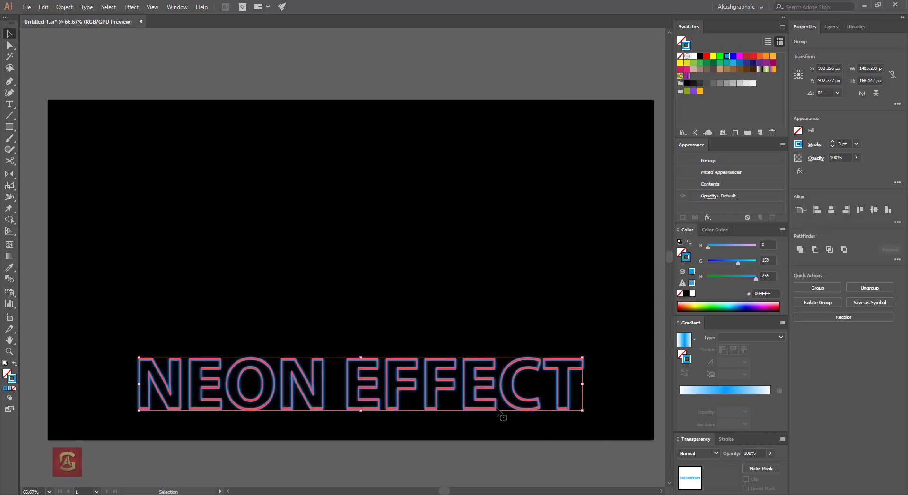
# Move the glowing group up and align it to the artboard's horizontal and vertical centre.
pyautogui.moveTo(481, 390); pyautogui.dragTo(484, 282)
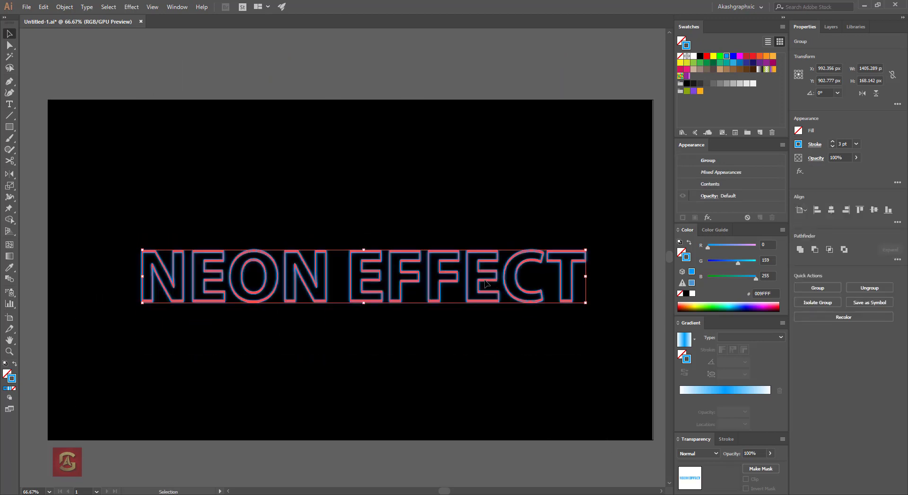
pyautogui.click(831, 210)
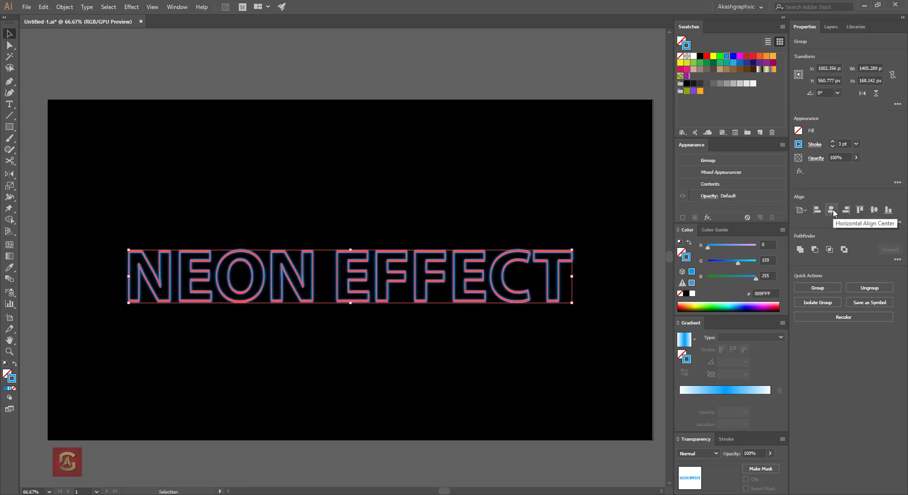
pyautogui.click(872, 210)
pyautogui.click(610, 188)
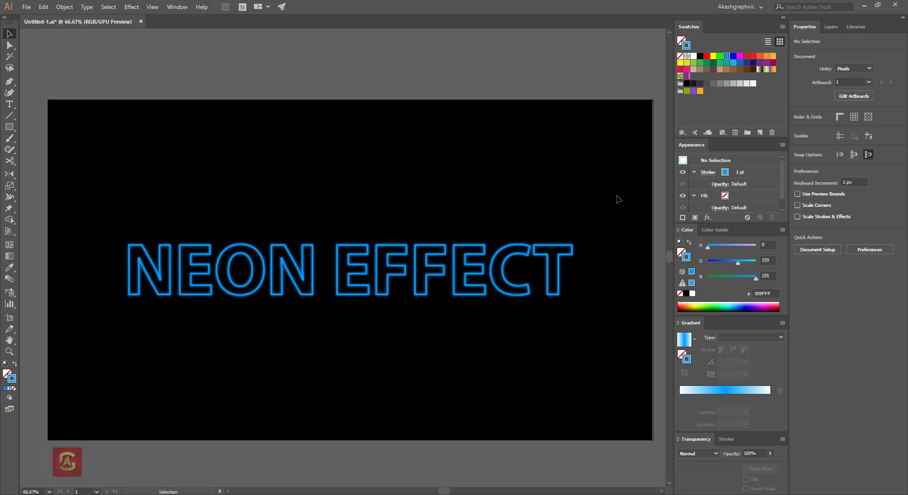
pyautogui.moveTo(616, 196); pyautogui.dragTo(537, 178)
# Duplicate the glowing group above the original and give the copy's stroke a gradient.
pyautogui.press('v')
pyautogui.click(364, 251)
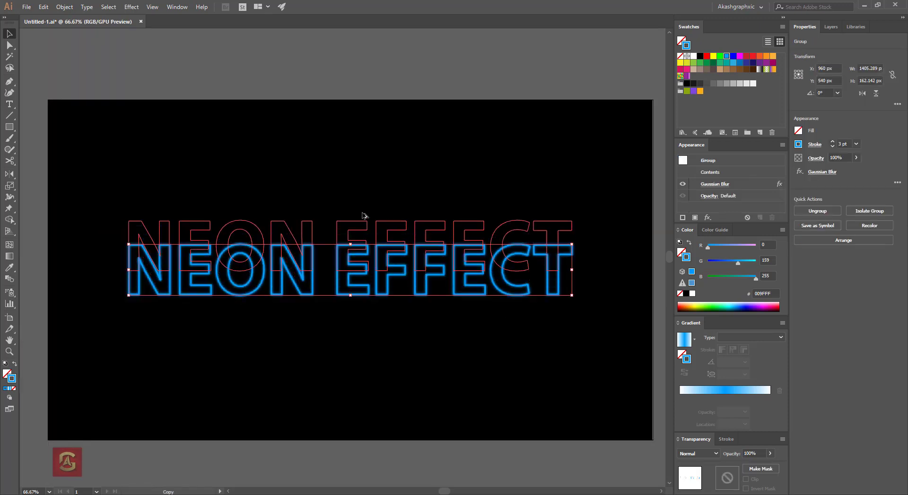
pyautogui.moveTo(364, 250); pyautogui.dragTo(364, 161)
pyautogui.click(297, 126)
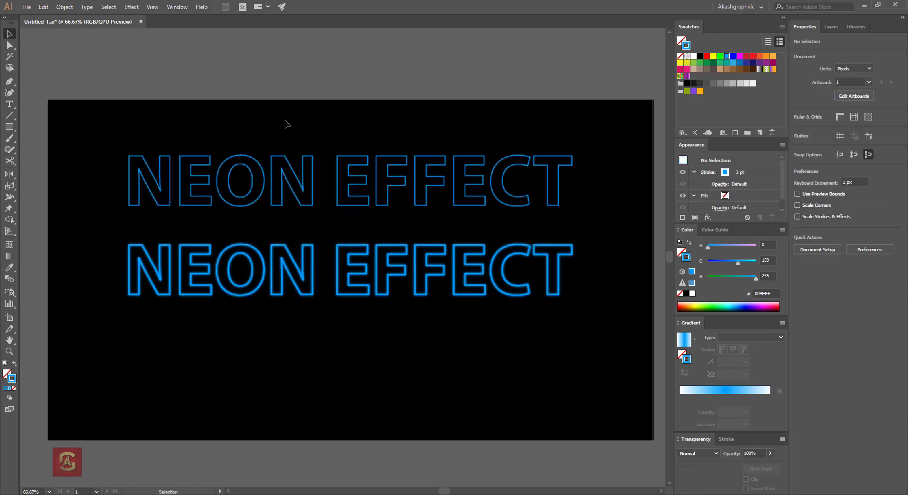
pyautogui.moveTo(250, 124); pyautogui.dragTo(387, 194)
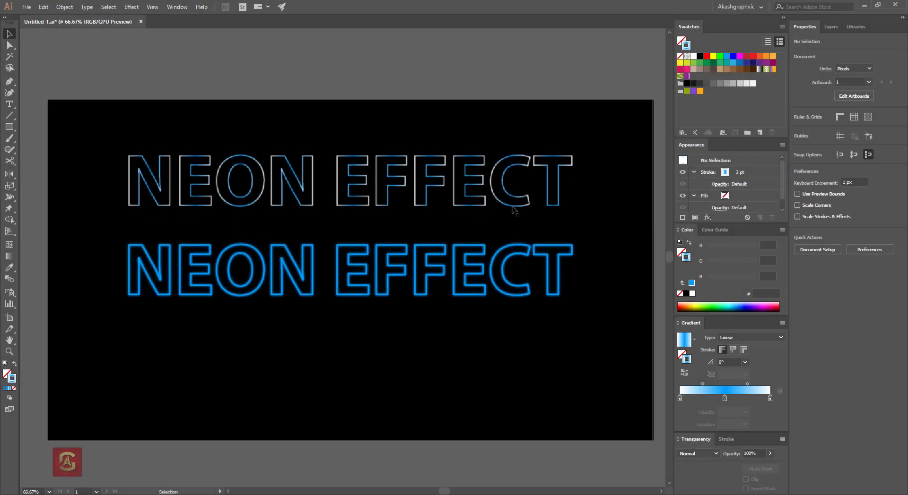
pyautogui.click(684, 340)
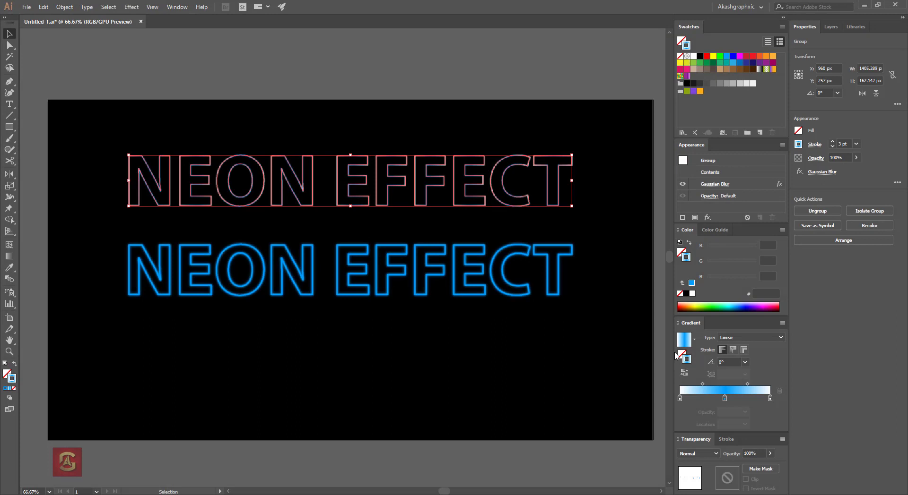
# Add gradient stops alternating blue 009FFF and white at about 14%, 31%, 62% and 81%.
pyautogui.doubleClick(692, 400)
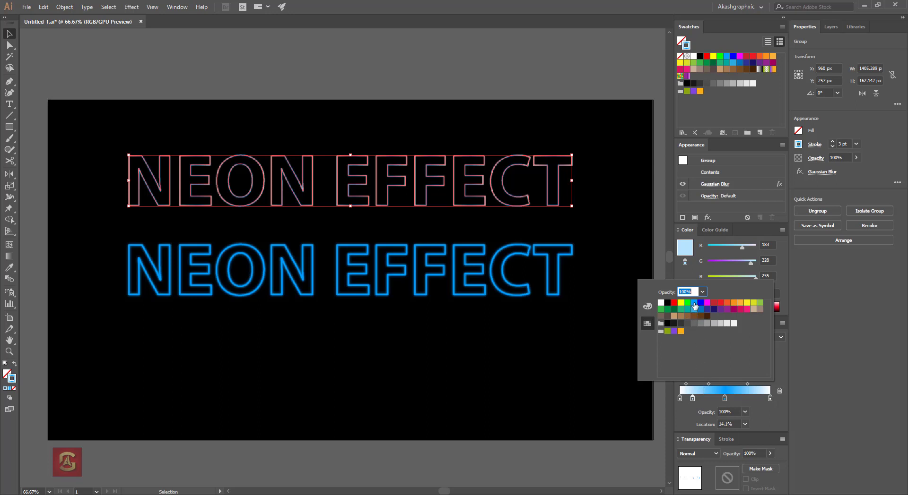
pyautogui.click(694, 305)
pyautogui.doubleClick(707, 398)
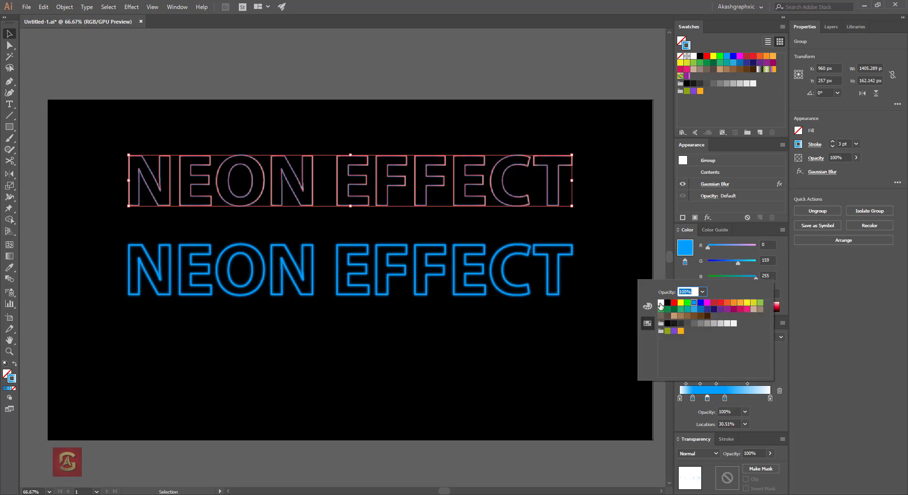
pyautogui.click(660, 303)
pyautogui.doubleClick(736, 399)
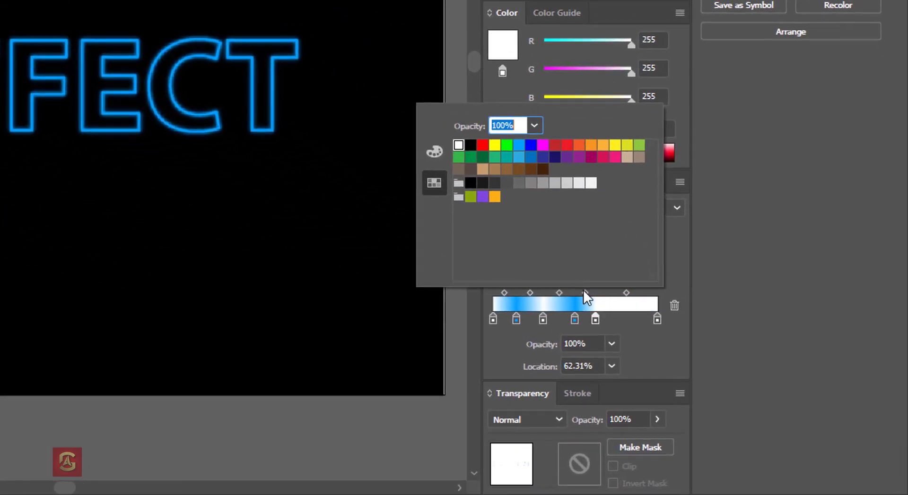
pyautogui.click(623, 320)
pyautogui.doubleClick(622, 320)
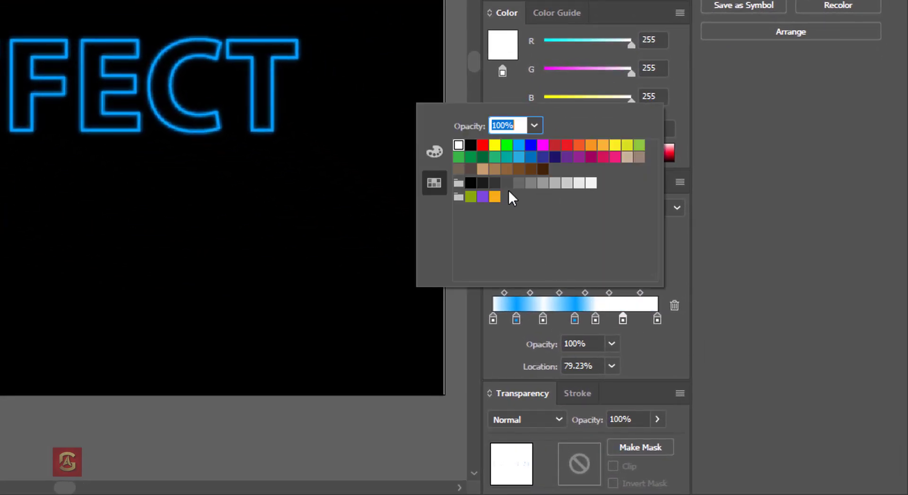
pyautogui.click(519, 145)
pyautogui.click(622, 319)
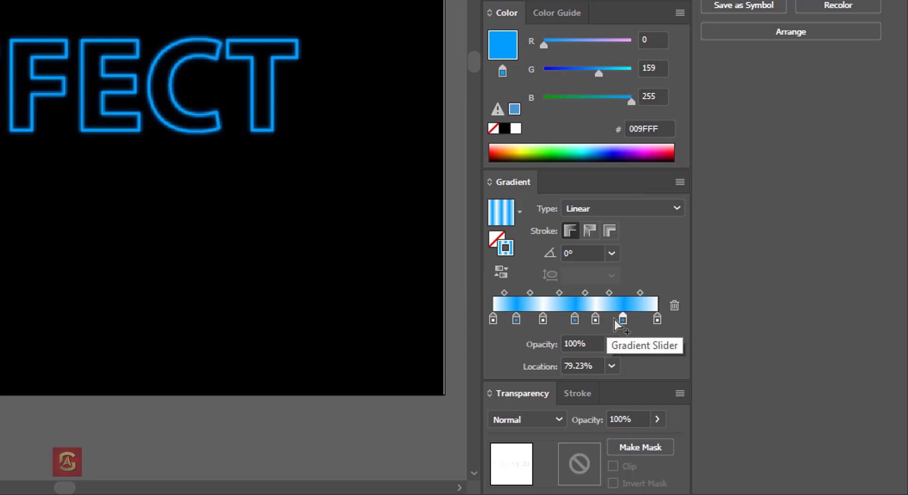
pyautogui.moveTo(622, 319); pyautogui.dragTo(626, 320)
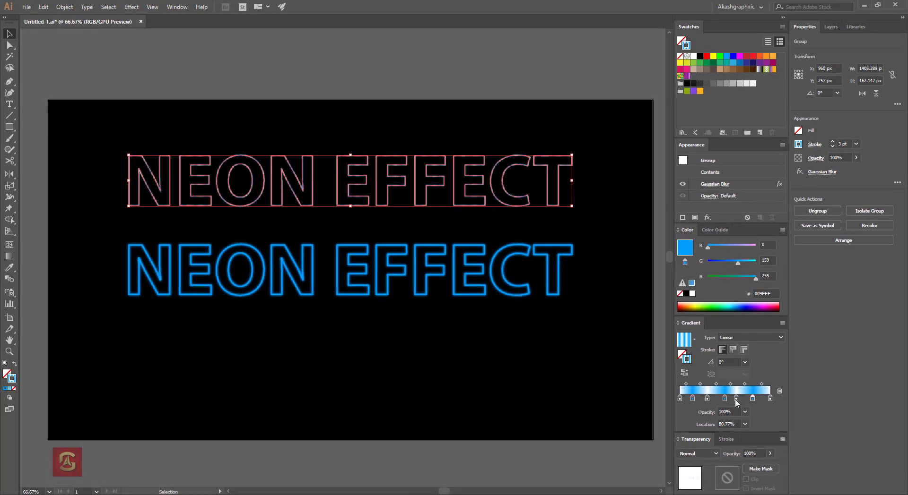
pyautogui.moveTo(735, 400); pyautogui.dragTo(739, 399)
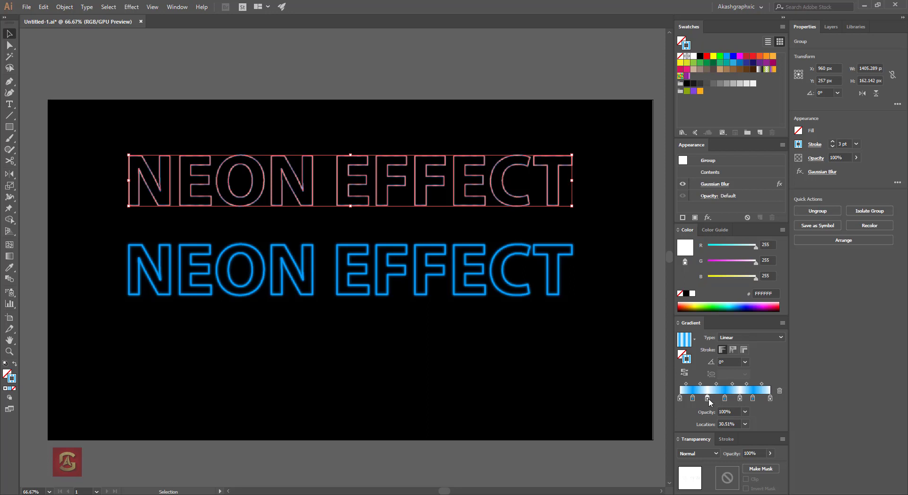
# Move the gradient-outlined copy down so it sits over the blue glowing text.
pyautogui.click(635, 265)
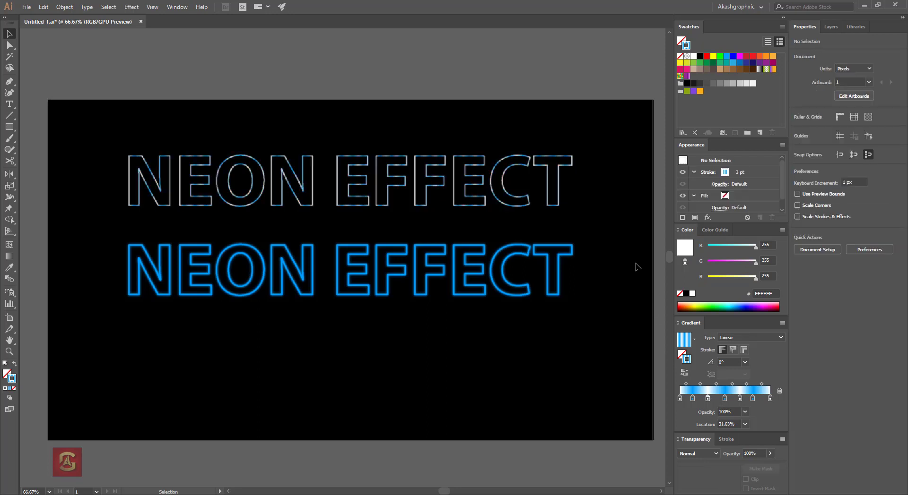
pyautogui.click(405, 184)
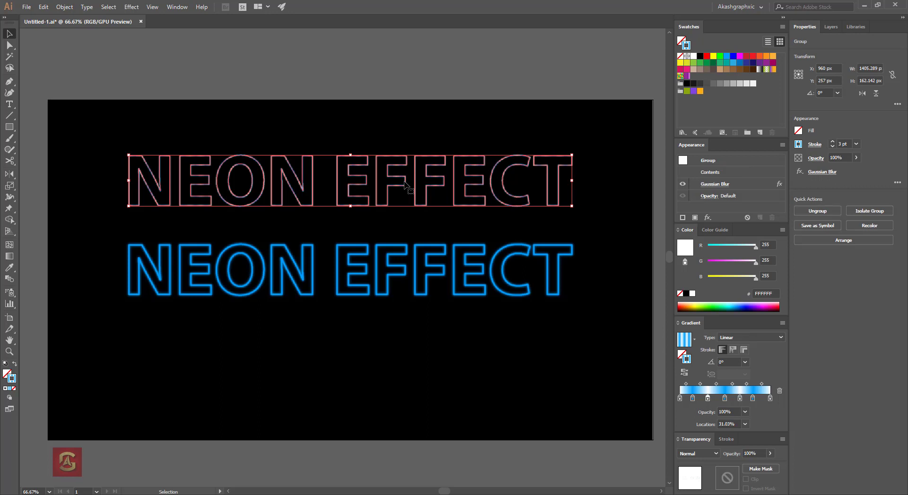
pyautogui.moveTo(405, 184); pyautogui.dragTo(403, 275)
pyautogui.click(419, 336)
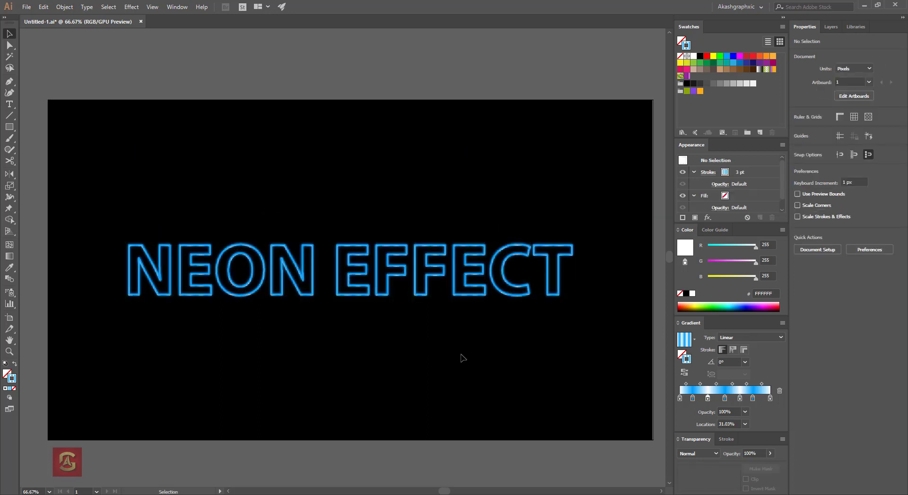
# Move the copy back above the text, thin its stroke to 1 pt and make it solid white.
pyautogui.press('a')
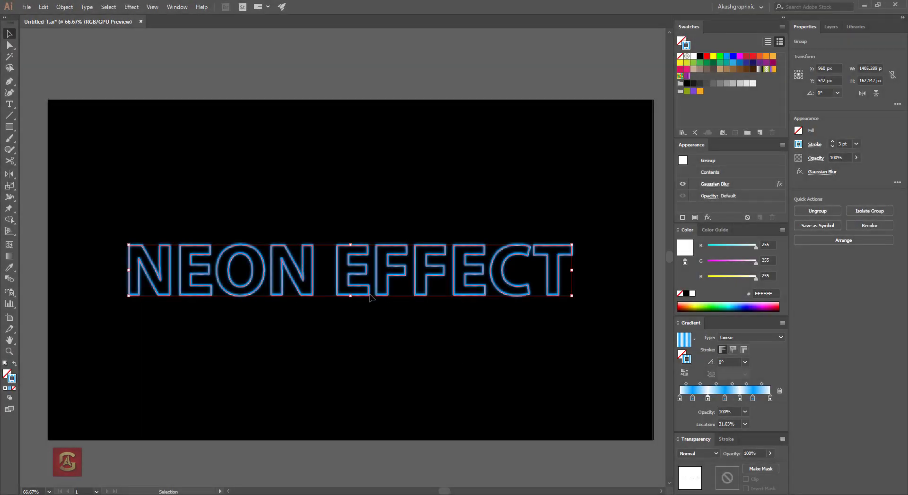
pyautogui.moveTo(370, 296); pyautogui.dragTo(372, 224)
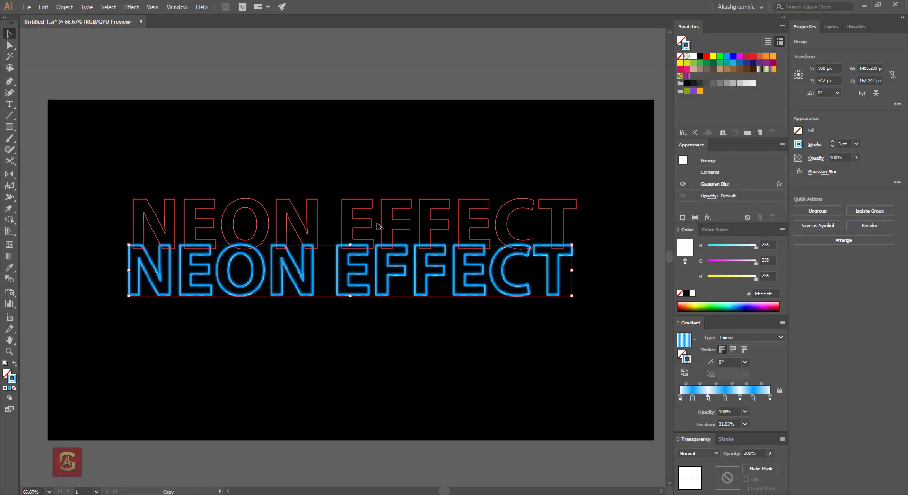
pyautogui.doubleClick(12, 379)
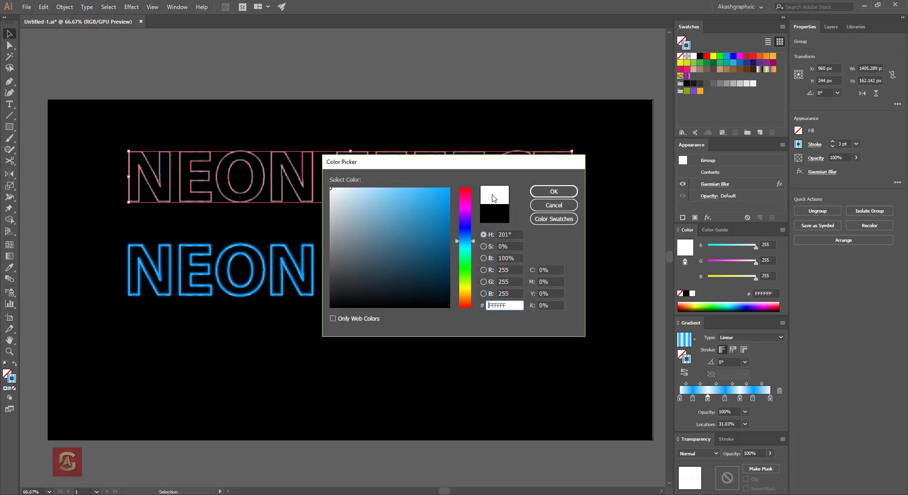
pyautogui.click(554, 191)
pyautogui.click(832, 146)
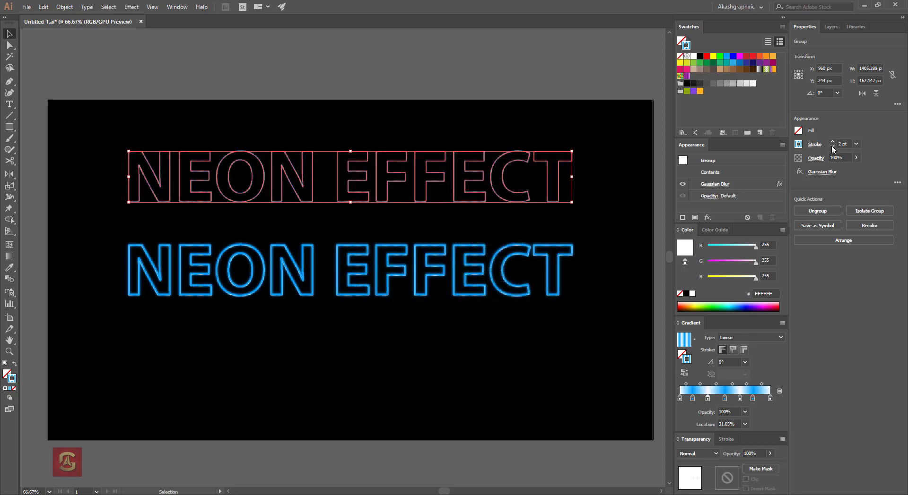
pyautogui.click(832, 146)
pyautogui.click(589, 127)
pyautogui.click(560, 159)
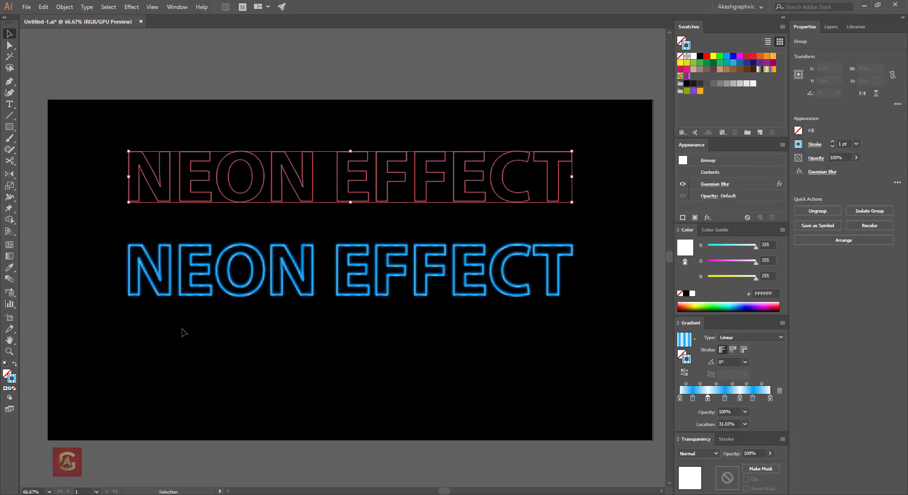
pyautogui.click(5, 389)
pyautogui.click(185, 353)
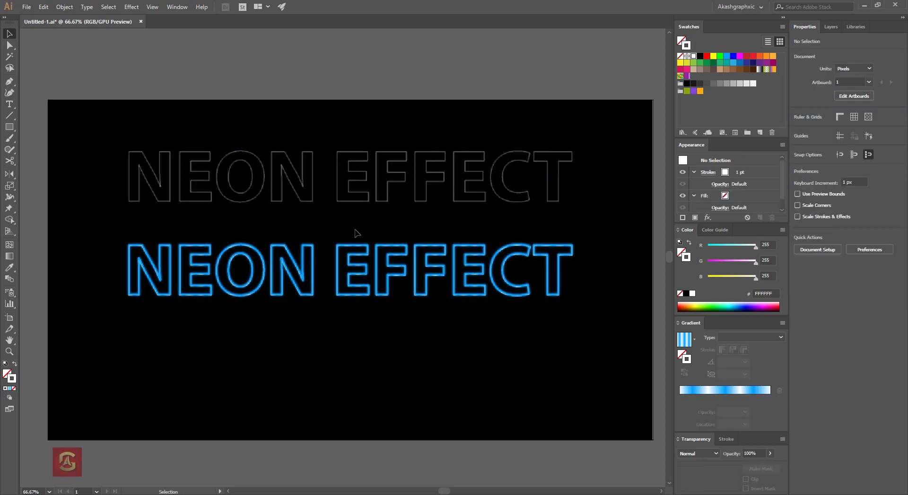
# Raise the white outline to 2 pt, lay it on the glowing text and select both.
pyautogui.click(353, 202)
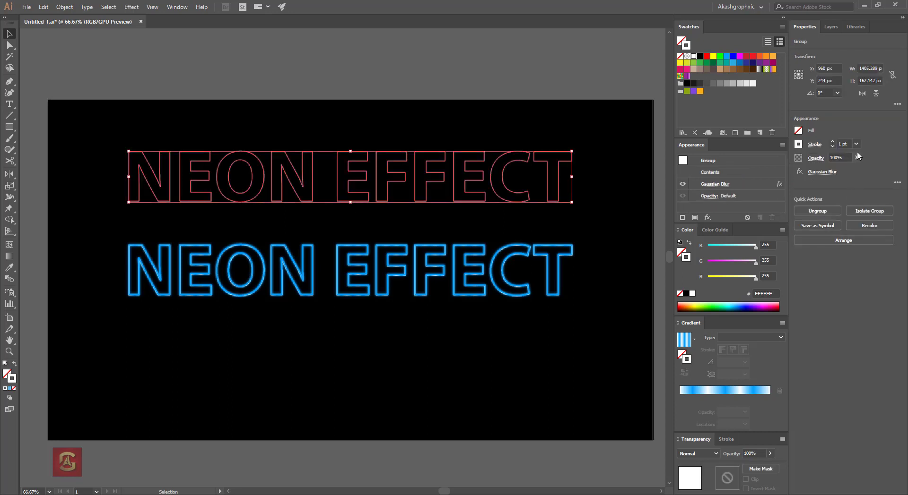
pyautogui.click(833, 143)
pyautogui.click(503, 218)
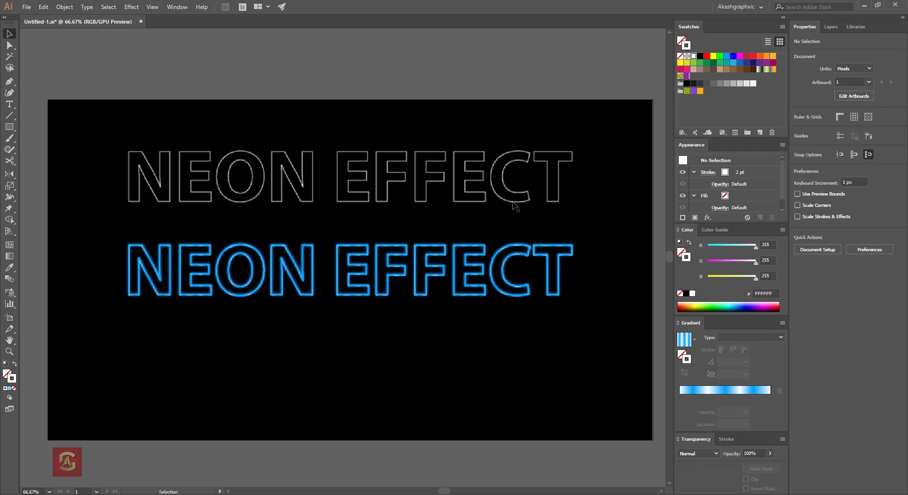
pyautogui.moveTo(516, 203); pyautogui.dragTo(502, 265)
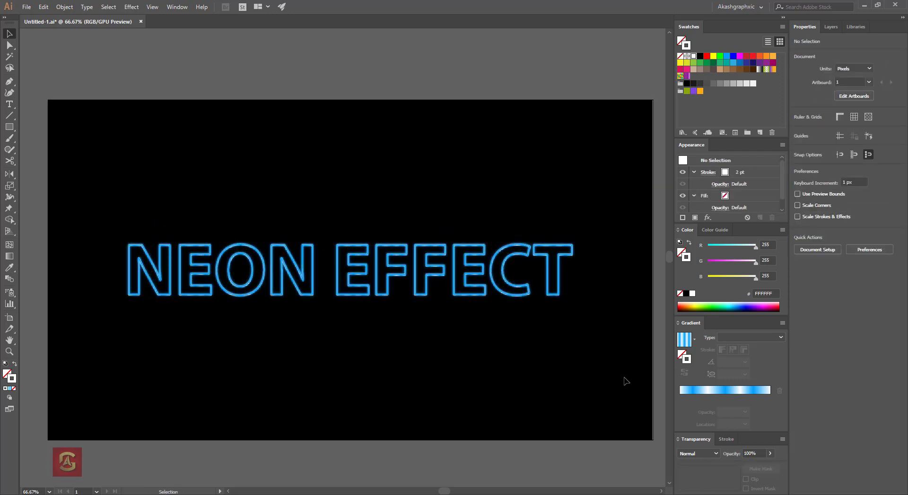
pyautogui.moveTo(624, 378); pyautogui.dragTo(48, 207)
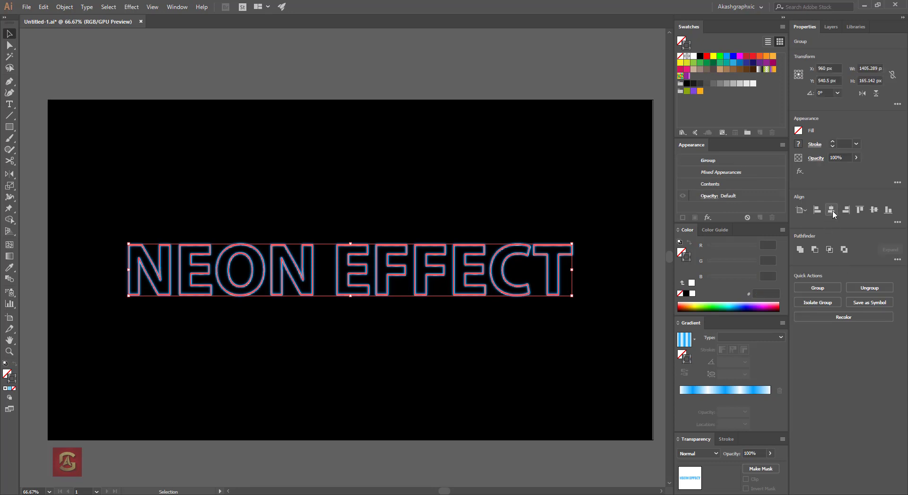
# Give the overlaid NEON EFFECT outline group a 3 pt #009FFF blue stroke, then deselect.
pyautogui.click(595, 385)
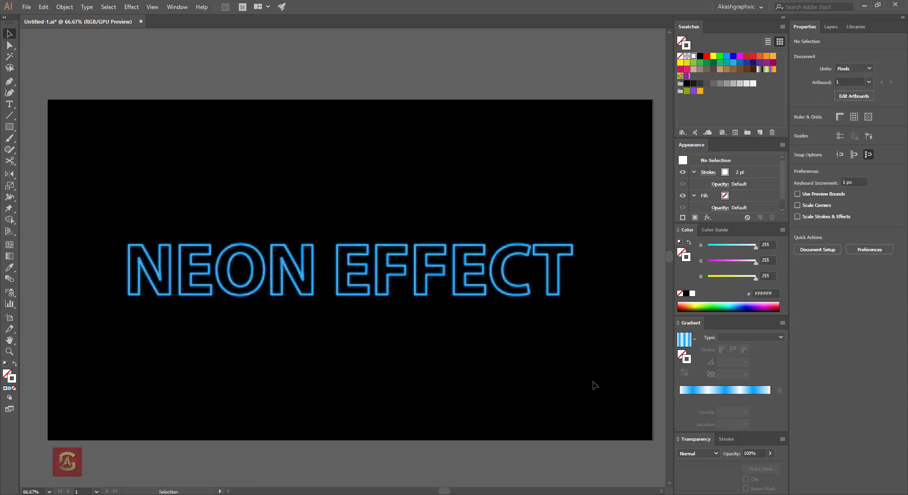
pyautogui.click(387, 296)
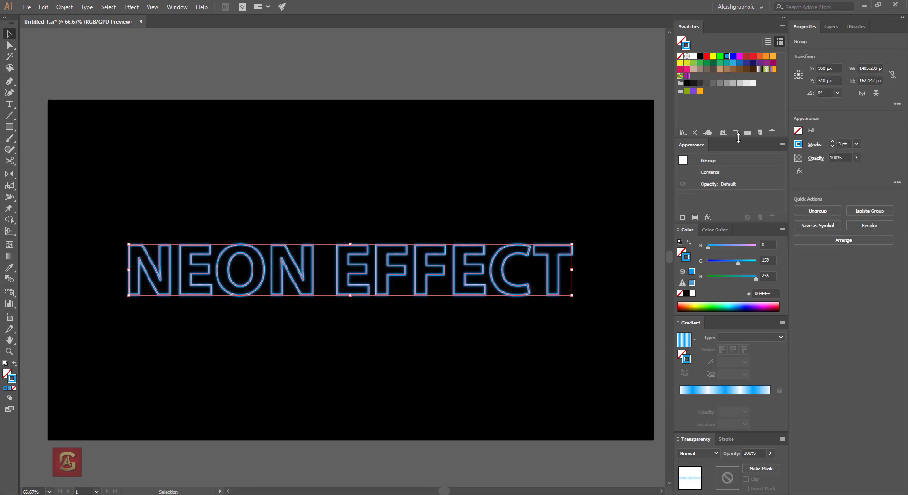
pyautogui.click(598, 159)
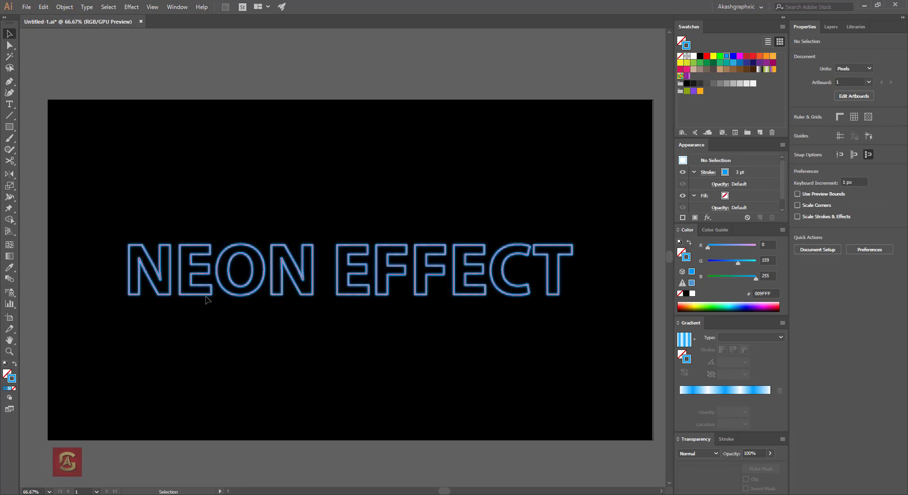
pyautogui.scroll(-1, 263, 416)
# Bring the solid blue text onto the artboard, enlarge it and place it below the outline text.
pyautogui.moveTo(289, 476); pyautogui.dragTo(292, 342)
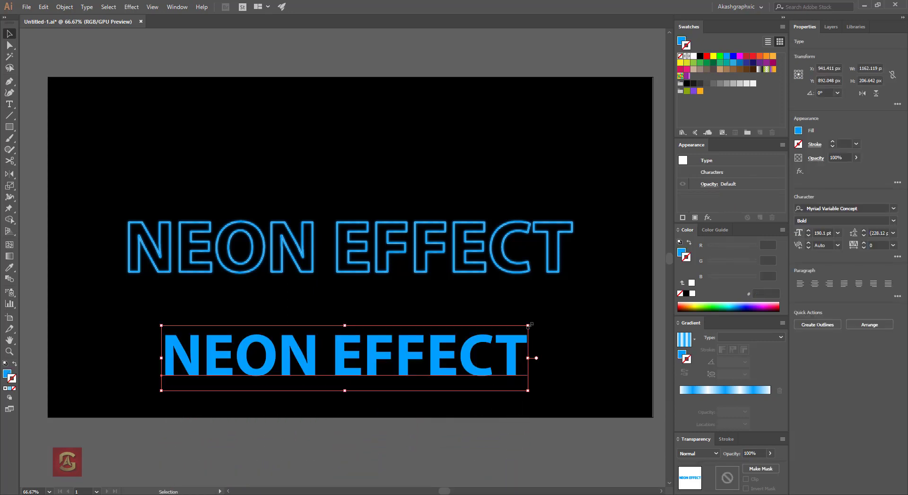
pyautogui.moveTo(528, 326); pyautogui.dragTo(567, 319)
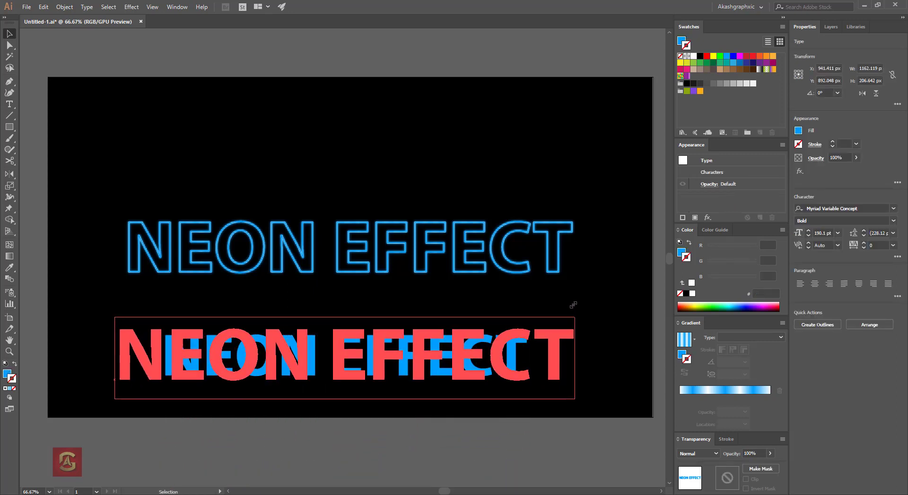
pyautogui.moveTo(507, 344)
pyautogui.mouseDown()
pyautogui.moveTo(510, 234)
pyautogui.moveTo(514, 351)
pyautogui.mouseUp()
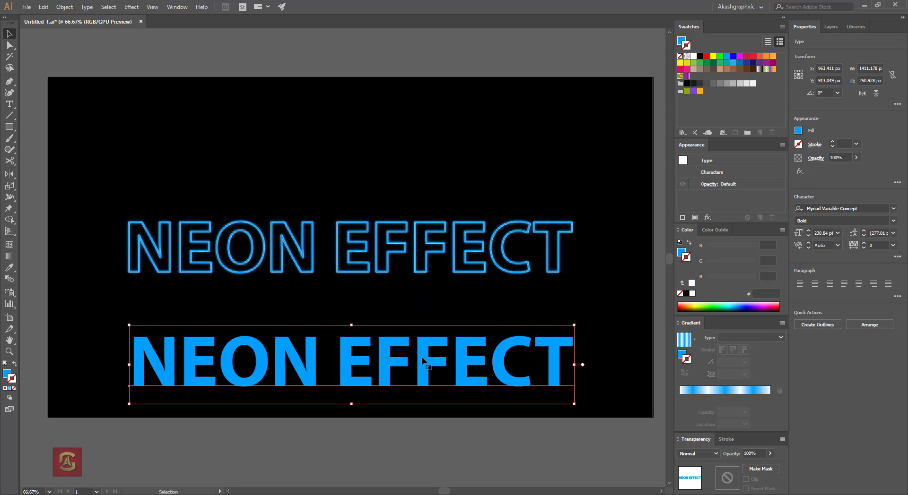
# Alt-drag a spare copy below the artboard and select all characters of the solid text.
pyautogui.moveTo(386, 362); pyautogui.dragTo(387, 467)
pyautogui.click(384, 353)
pyautogui.doubleClick(383, 351)
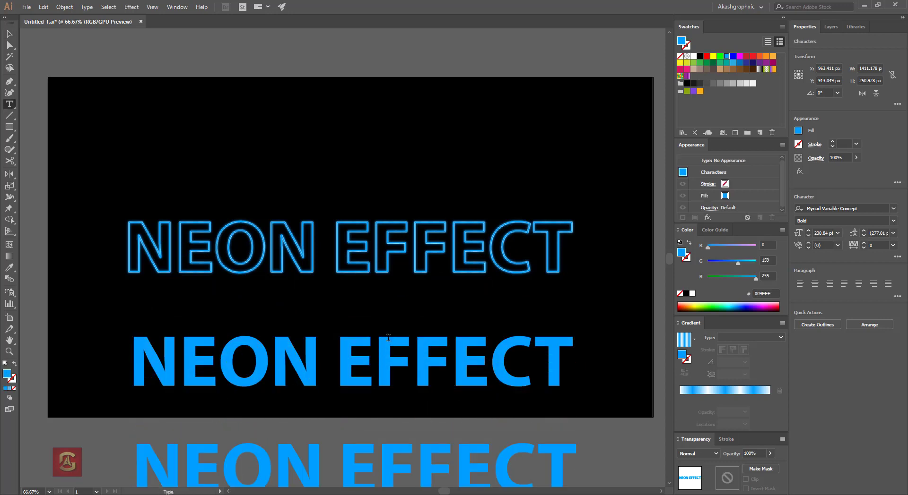
pyautogui.hotkey('ctrl', 'a')
pyautogui.click(9, 34)
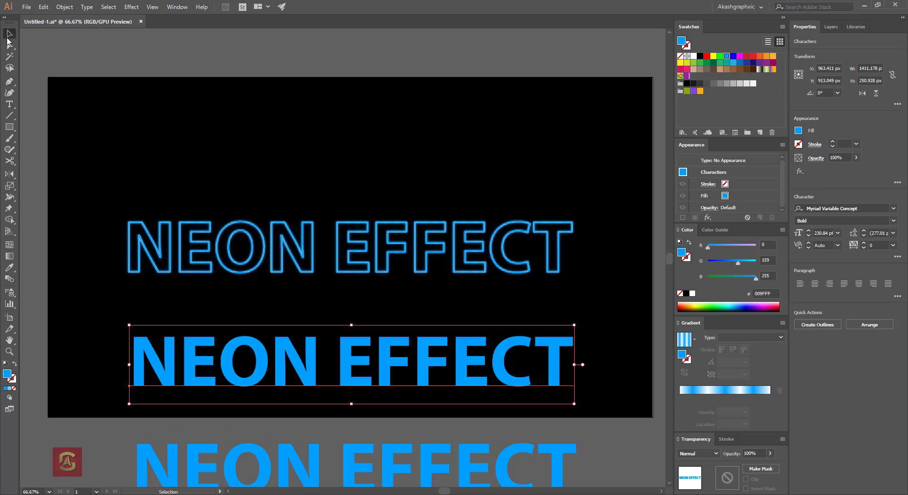
# Convert the lower solid blue text to outlines and nudge it slightly up.
pyautogui.rightClick(199, 368)
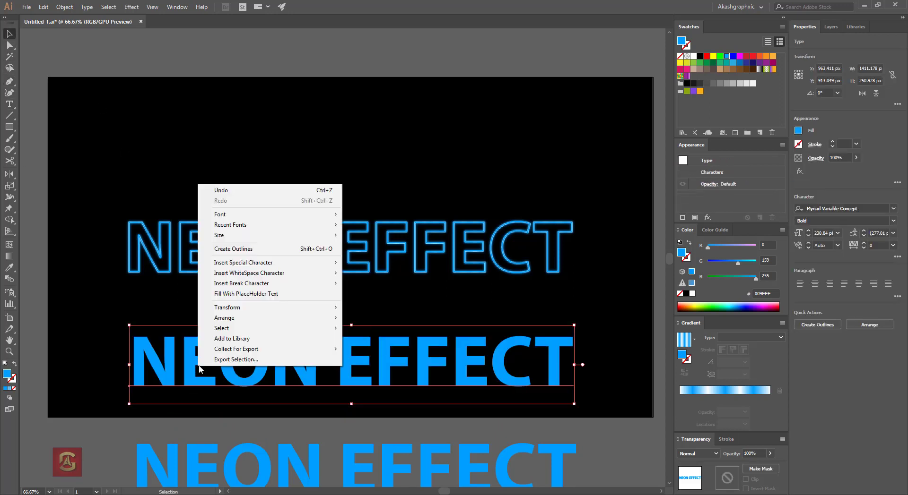
pyautogui.click(238, 249)
pyautogui.moveTo(351, 341); pyautogui.dragTo(350, 333)
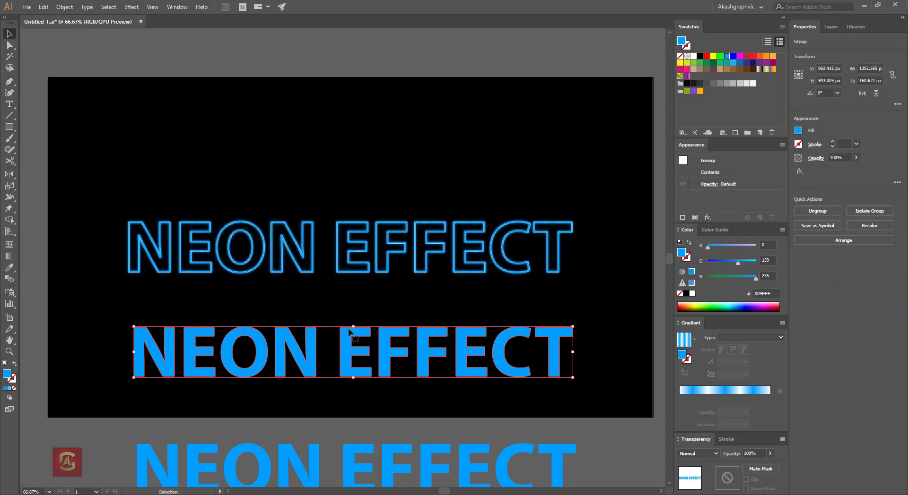
# Apply an 11-pixel Gaussian Blur and move the blurred text up toward the outline.
pyautogui.click(131, 6)
pyautogui.moveTo(141, 164)
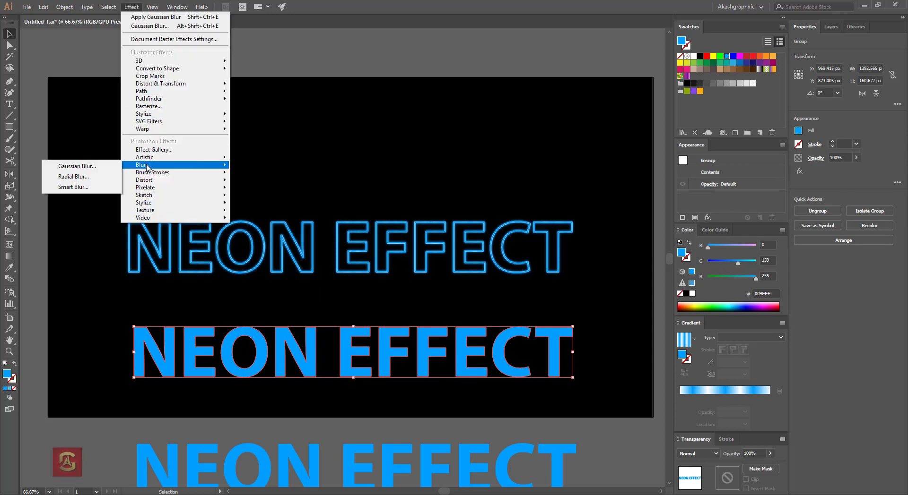
pyautogui.click(103, 166)
pyautogui.click(477, 301)
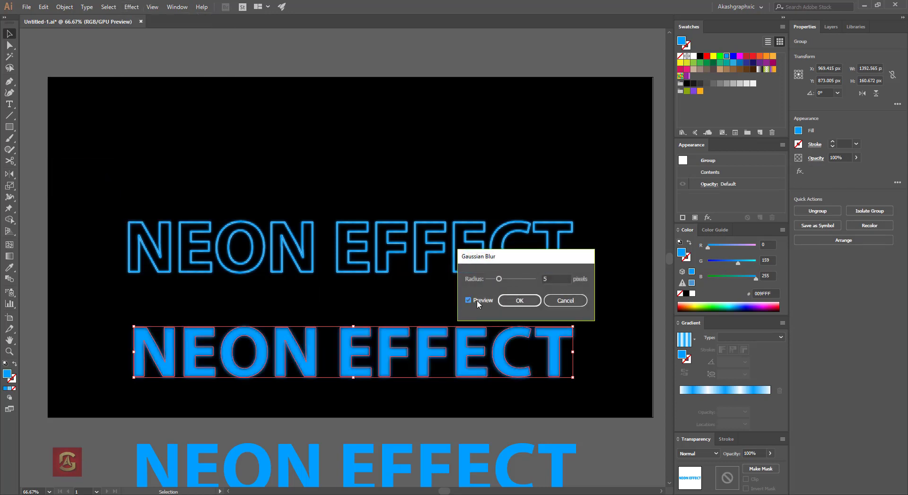
pyautogui.moveTo(501, 281); pyautogui.dragTo(510, 283)
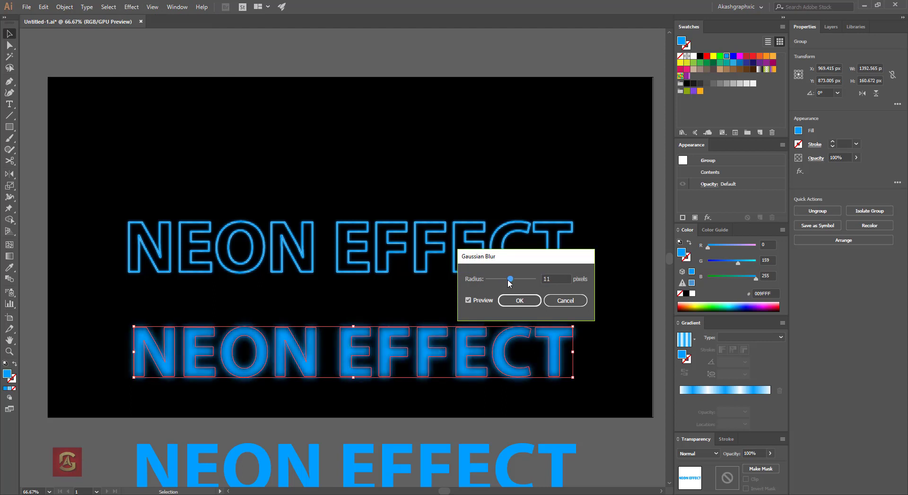
pyautogui.click(519, 302)
pyautogui.click(547, 395)
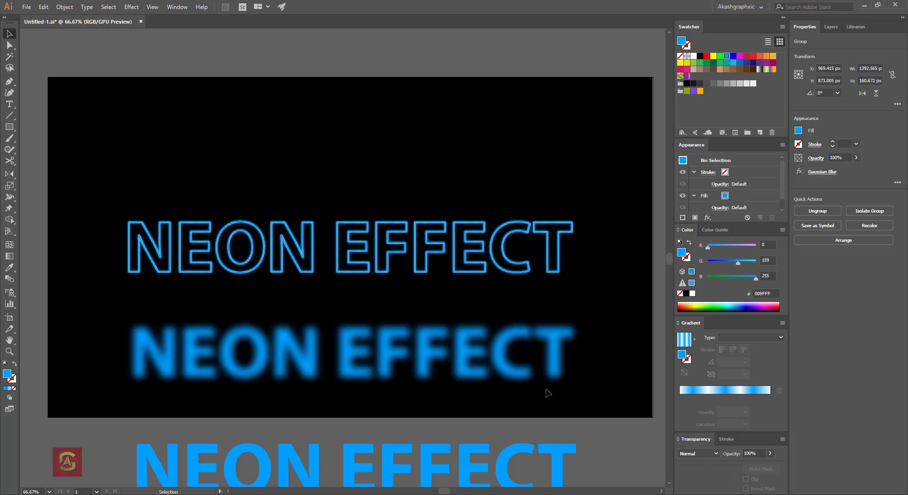
pyautogui.moveTo(521, 363)
pyautogui.mouseDown()
pyautogui.moveTo(520, 305)
pyautogui.moveTo(520, 339)
pyautogui.mouseUp()
# Try sending the blurred text to the back, then undo it and return to the Selection tool.
pyautogui.rightClick(520, 350)
pyautogui.moveTo(546, 302)
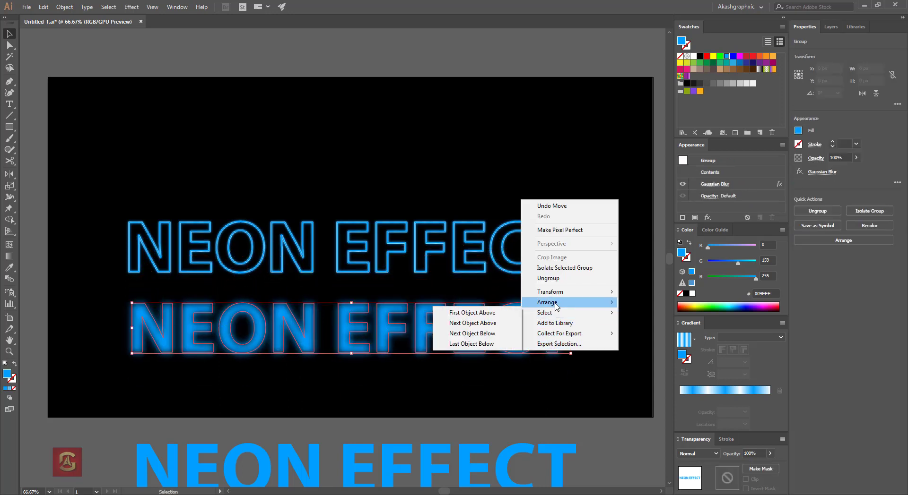
pyautogui.click(474, 338)
pyautogui.press('a')
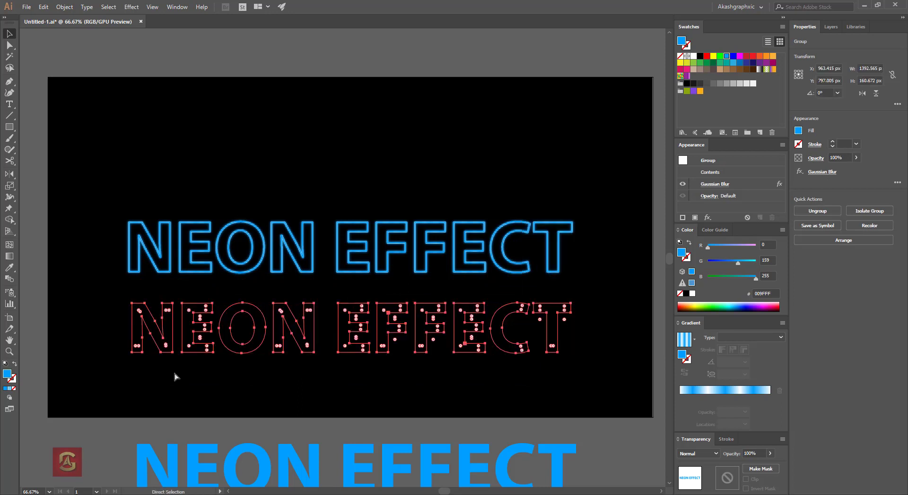
pyautogui.hotkey('ctrl', 'z')
pyautogui.press('v')
pyautogui.click(299, 398)
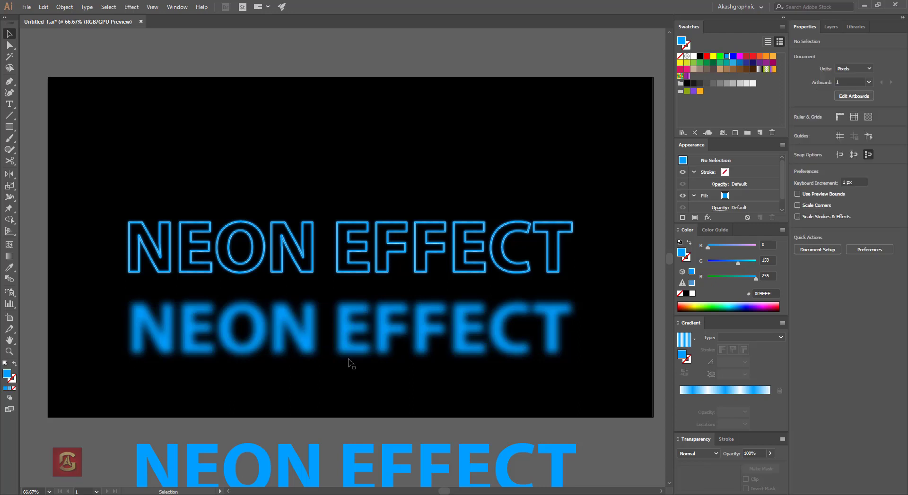
# Move the blurred text onto the outline text and set its opacity to 60%.
pyautogui.moveTo(348, 353); pyautogui.dragTo(351, 271)
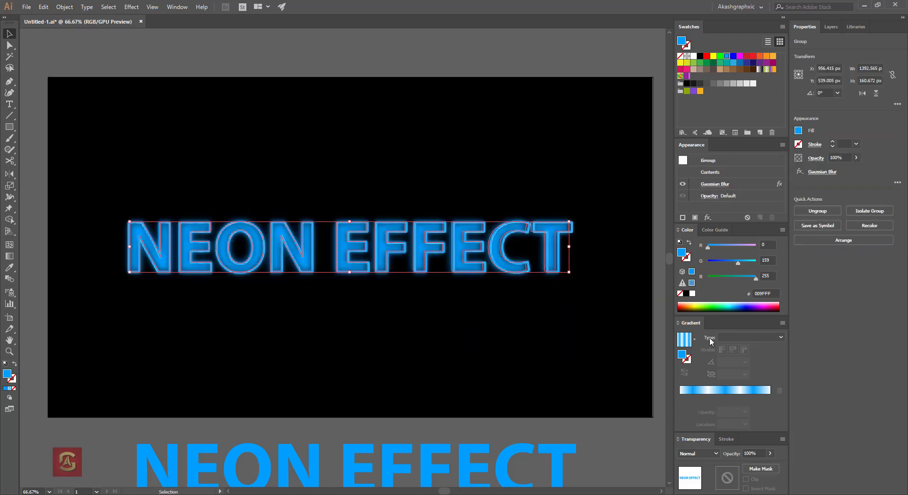
pyautogui.click(856, 158)
pyautogui.moveTo(834, 172); pyautogui.dragTo(835, 173)
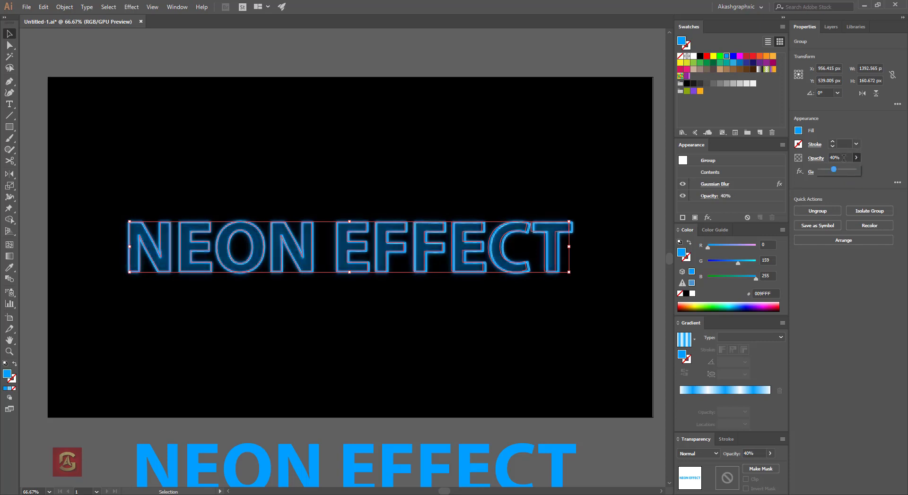
pyautogui.click(843, 158)
pyautogui.write('60')
pyautogui.press('Return')
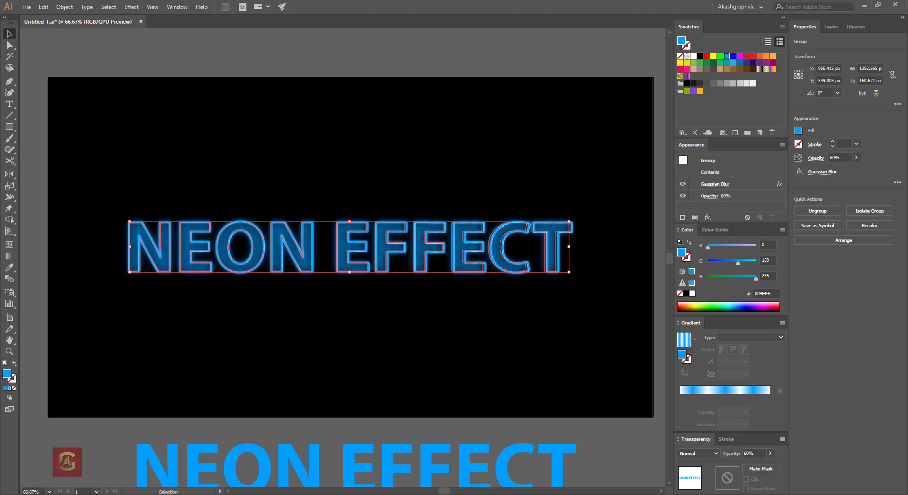
# Swap its fill to a stroke and scale the glow group to match the outlined text.
pyautogui.click(15, 363)
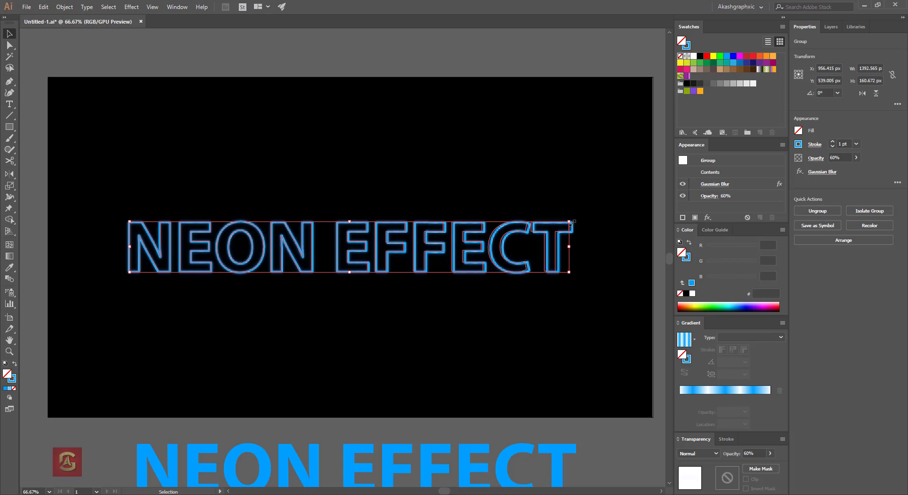
pyautogui.moveTo(572, 221); pyautogui.dragTo(579, 223)
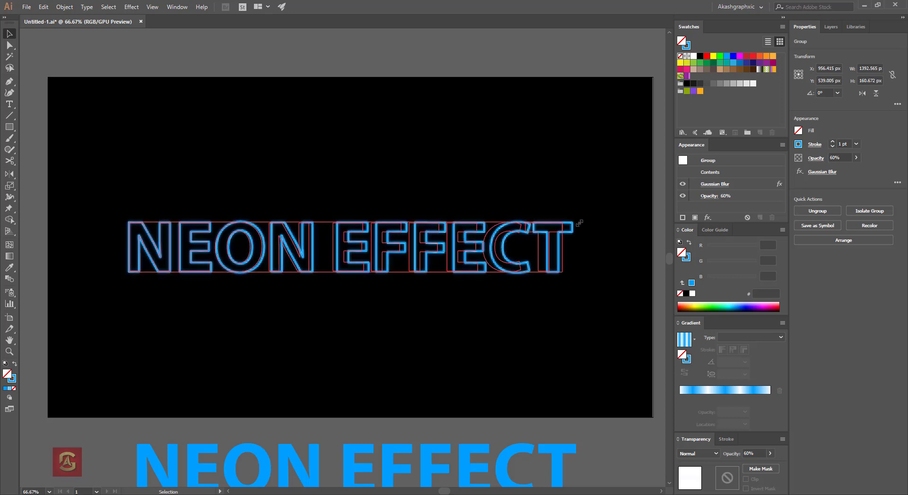
pyautogui.moveTo(578, 222); pyautogui.dragTo(580, 223)
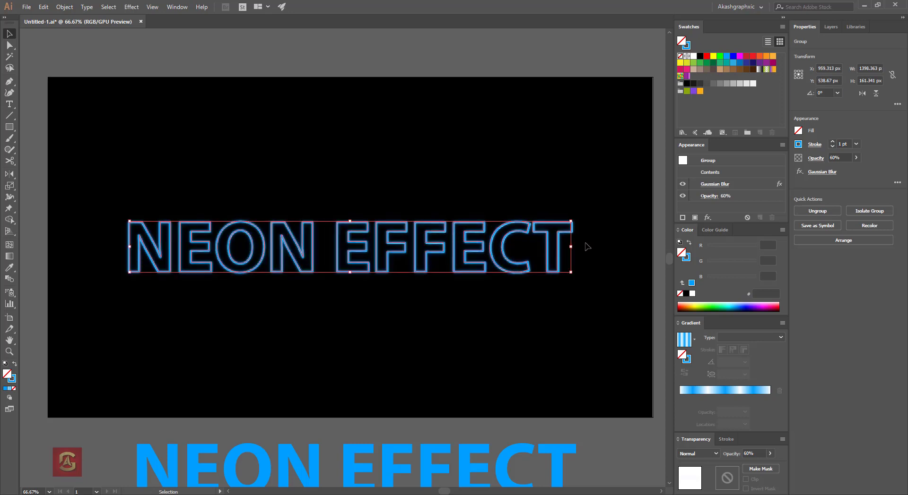
pyautogui.click(594, 326)
pyautogui.moveTo(361, 273); pyautogui.dragTo(365, 319)
pyautogui.hotkey('ctrl', 'z')
pyautogui.hotkey('ctrl', 'z')
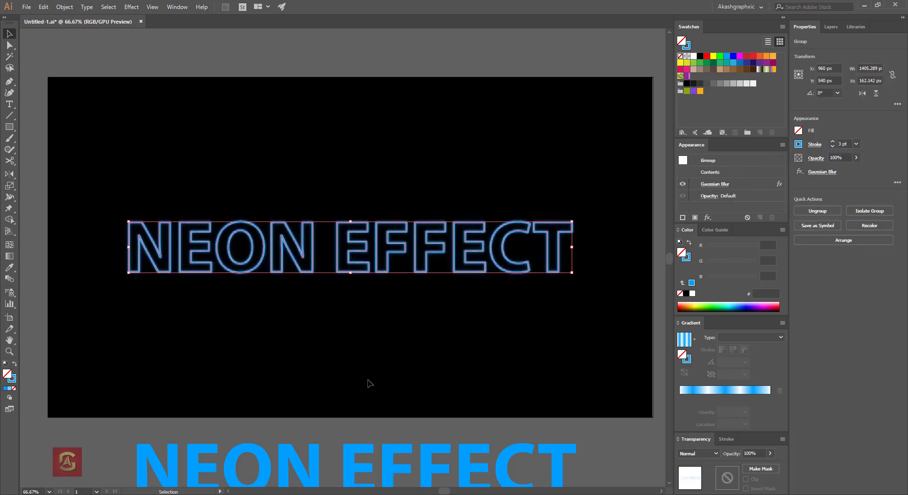
# Paste the NEON EFFECT outline copy in front over the blue title, then select the lower text.
pyautogui.click(369, 384)
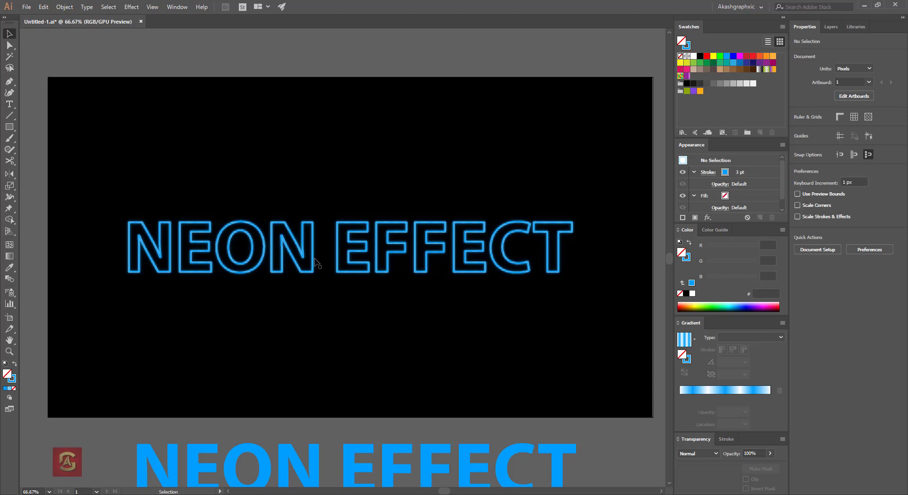
pyautogui.hotkey('ctrl', 'f')
pyautogui.click(355, 297)
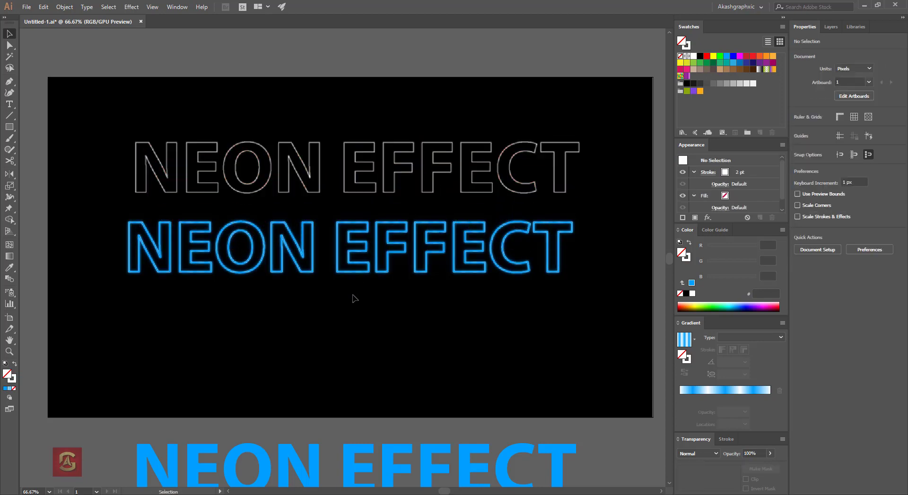
pyautogui.hotkey('ctrl', 'z')
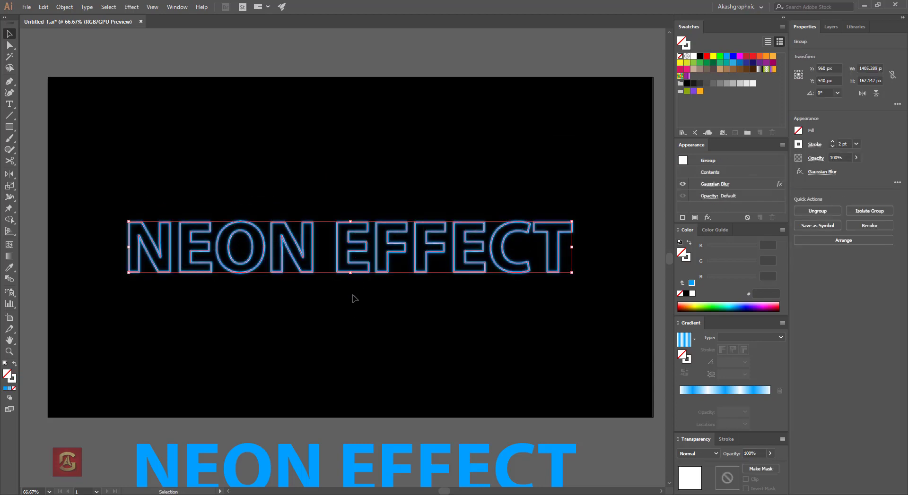
pyautogui.click(361, 286)
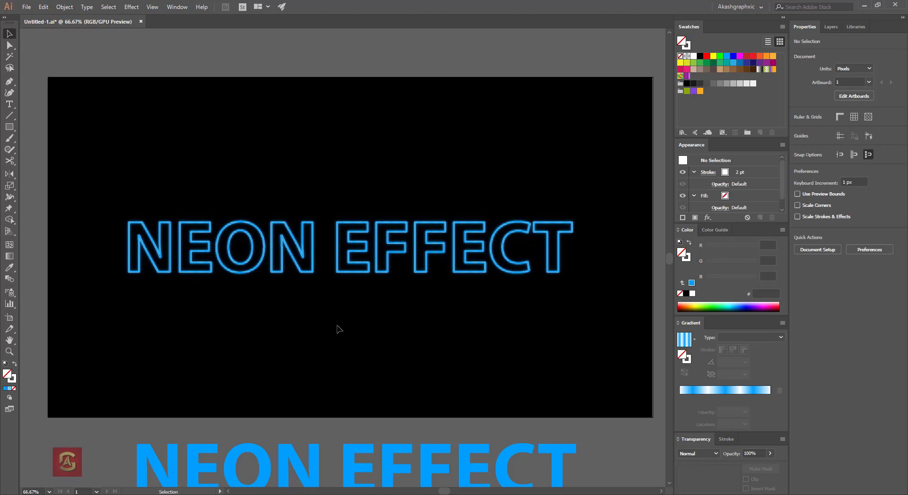
pyautogui.click(264, 461)
# Turn the lower text into a blue outline, move it up and set its stroke to 4 pt.
pyautogui.click(14, 364)
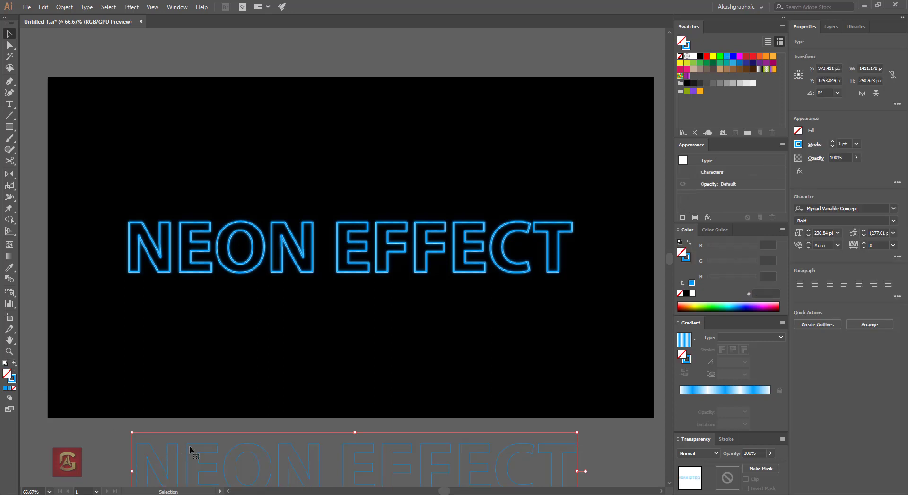
pyautogui.moveTo(190, 449); pyautogui.dragTo(193, 330)
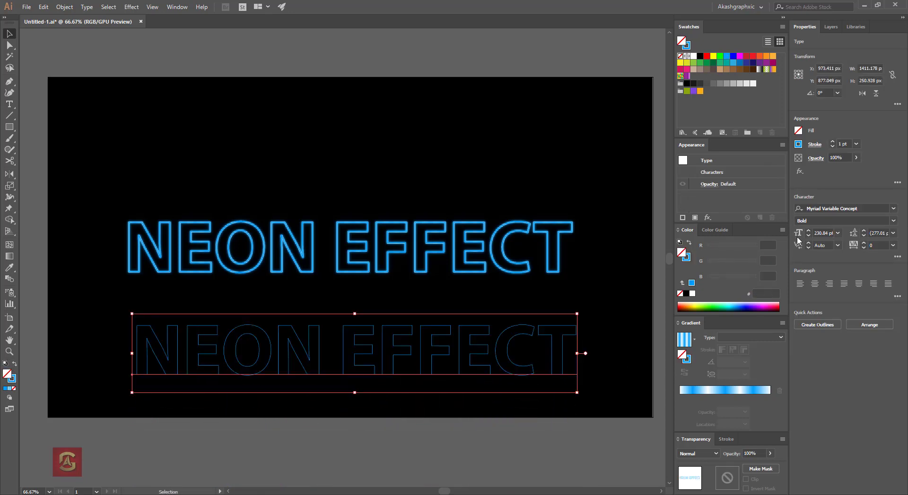
pyautogui.click(832, 142)
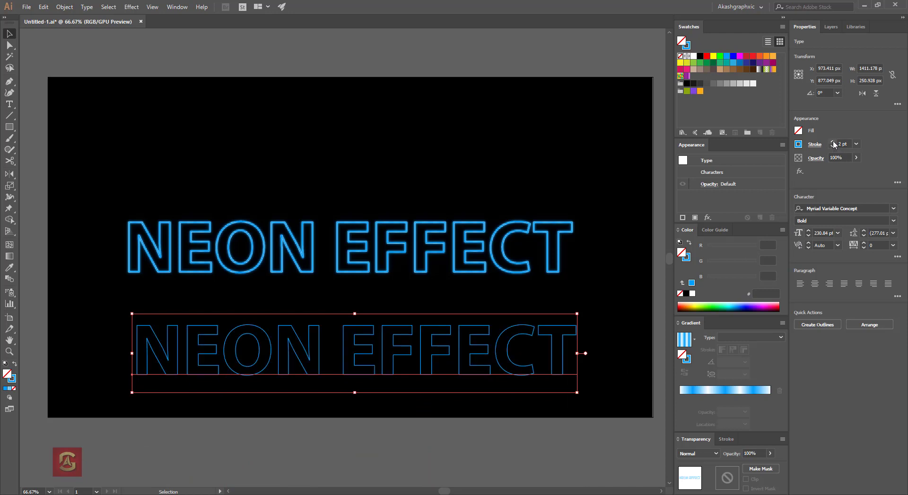
pyautogui.click(832, 142)
pyautogui.click(832, 143)
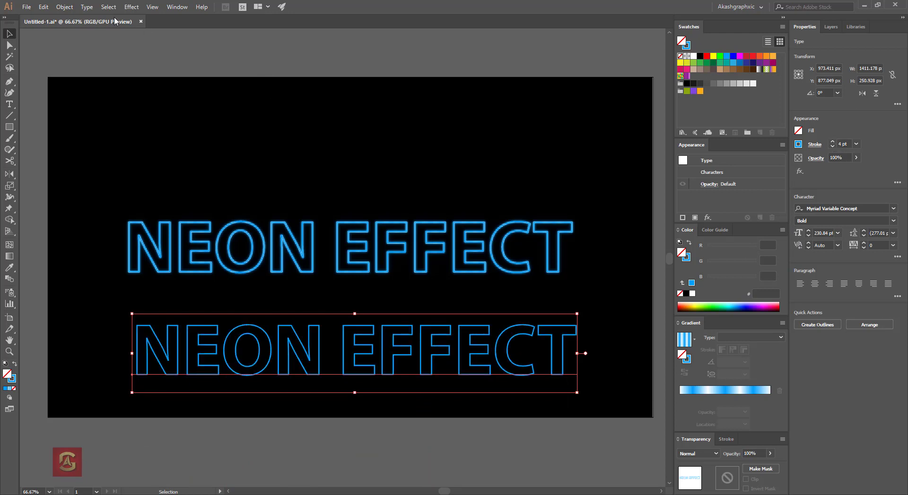
# Apply a Gaussian Blur to the 4 pt blue outline text.
pyautogui.click(132, 6)
pyautogui.moveTo(140, 165)
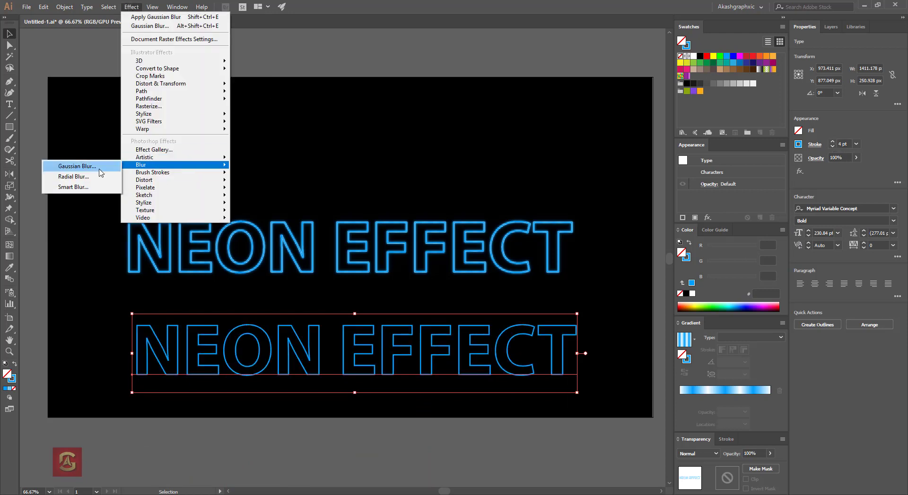
pyautogui.click(97, 169)
pyautogui.click(468, 300)
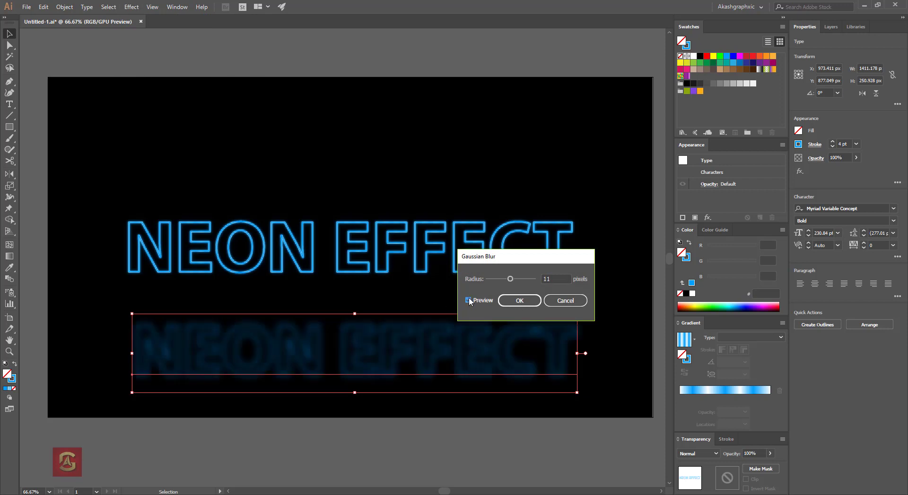
pyautogui.moveTo(510, 279); pyautogui.dragTo(495, 279)
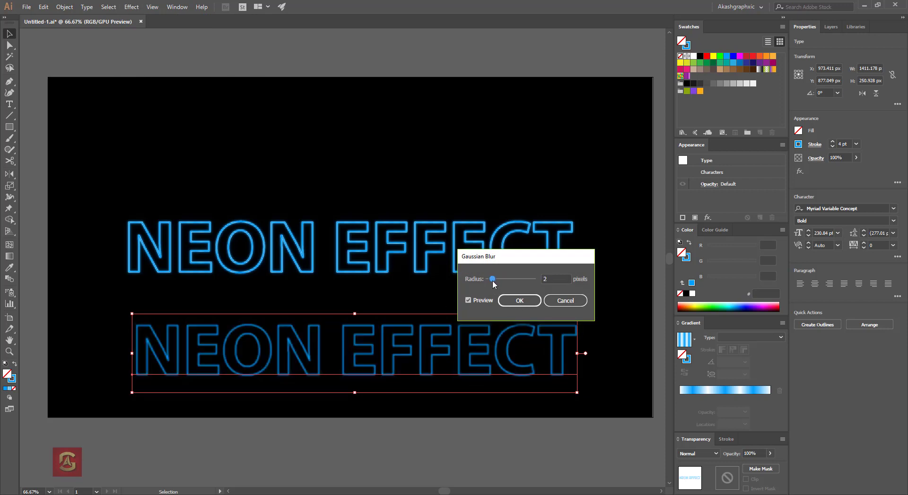
pyautogui.moveTo(495, 280); pyautogui.dragTo(508, 280)
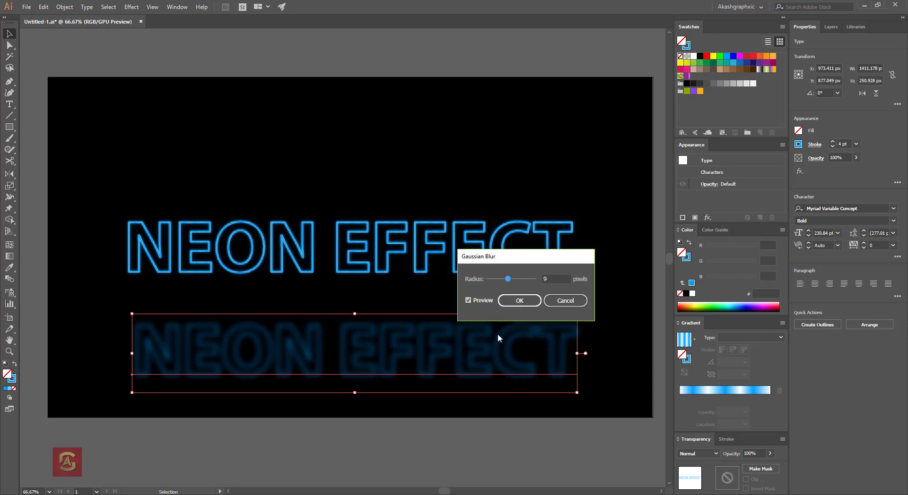
pyautogui.click(520, 301)
pyautogui.click(480, 410)
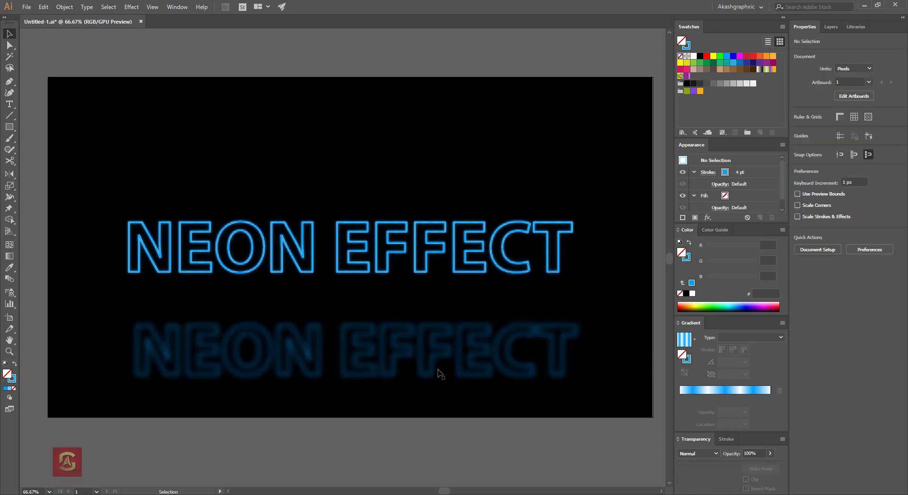
# Align the blurred text exactly over the neon title and convert it to outlines.
pyautogui.moveTo(442, 321)
pyautogui.mouseDown()
pyautogui.moveTo(428, 310)
pyautogui.moveTo(431, 269)
pyautogui.mouseUp()
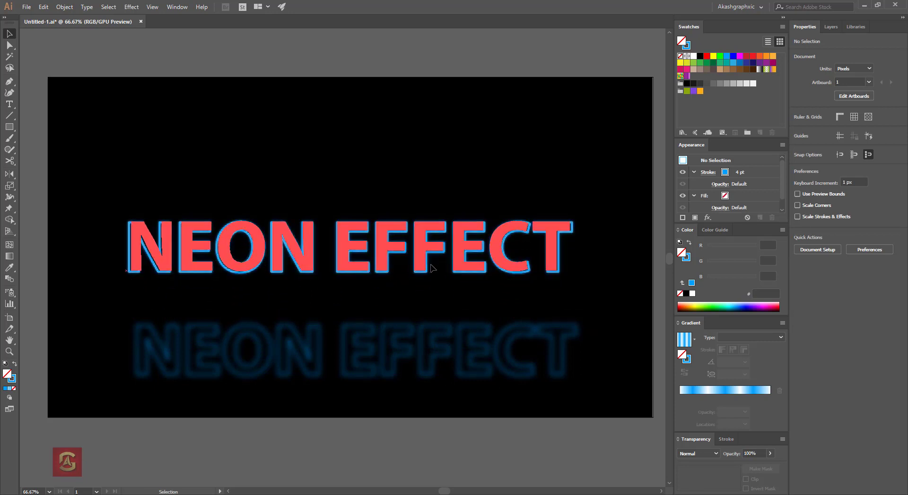
pyautogui.moveTo(432, 268); pyautogui.dragTo(431, 268)
pyautogui.rightClick(431, 269)
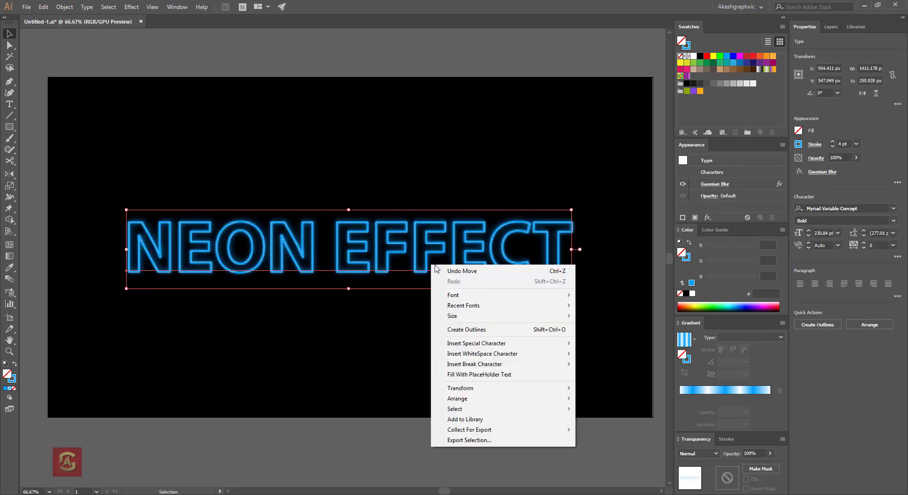
pyautogui.click(476, 333)
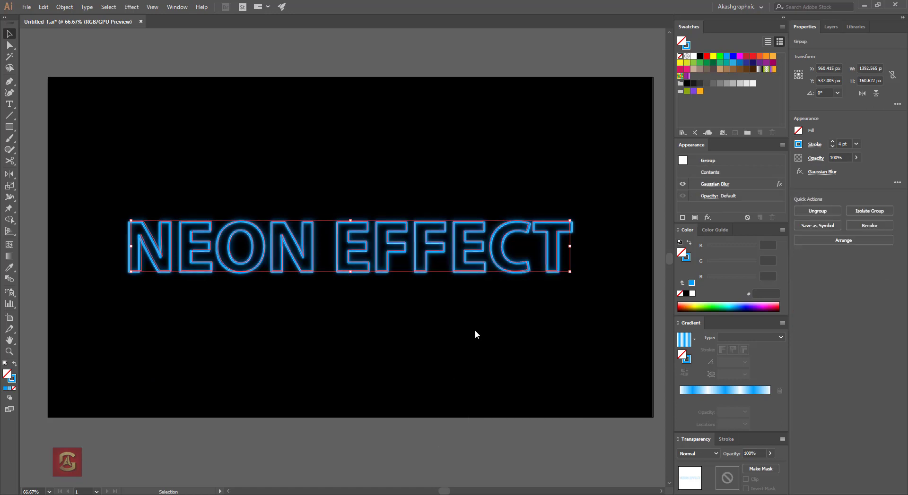
pyautogui.press('a')
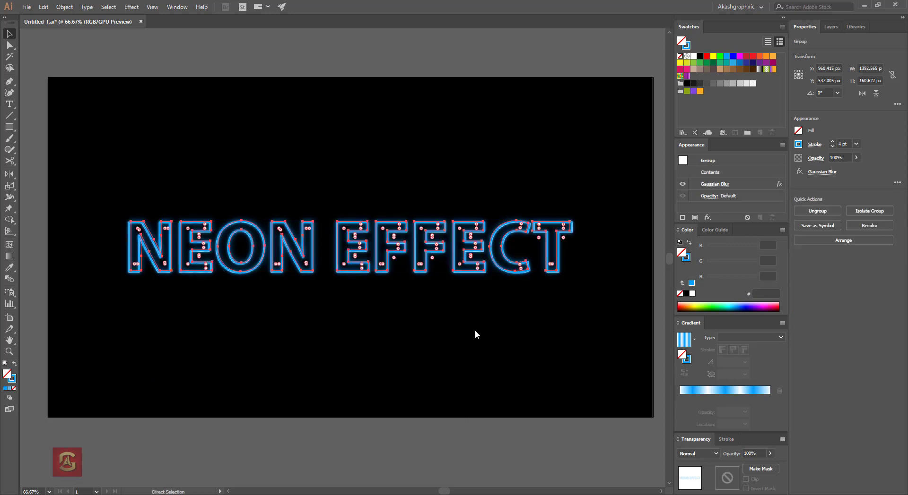
pyautogui.press('v')
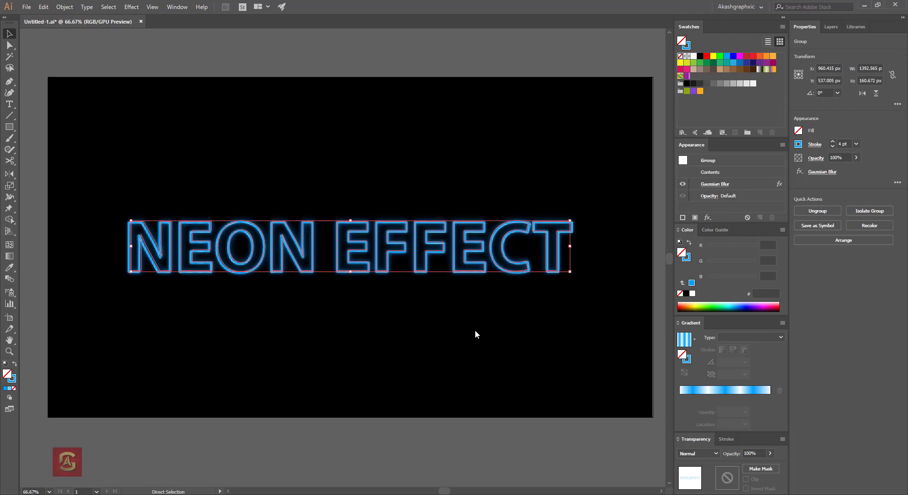
pyautogui.click(475, 330)
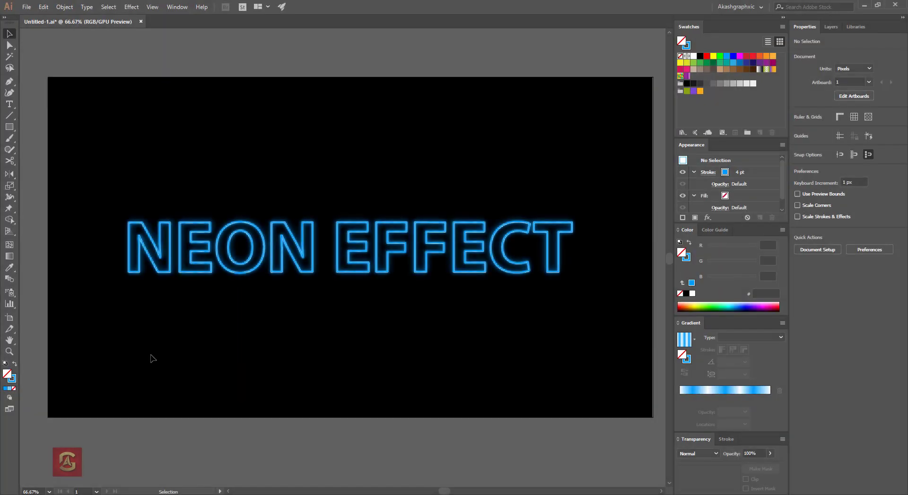
# Draw a bright blue ellipse across the NEON EFFECT text.
pyautogui.click(14, 126)
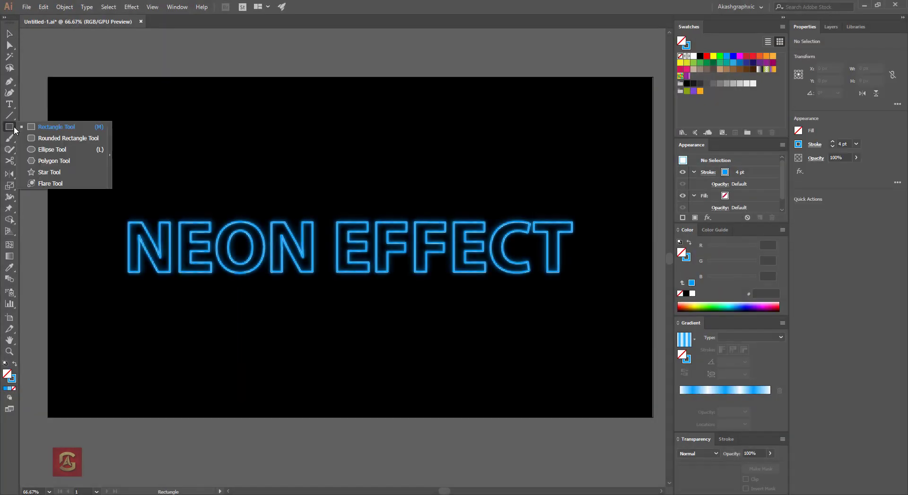
pyautogui.click(46, 150)
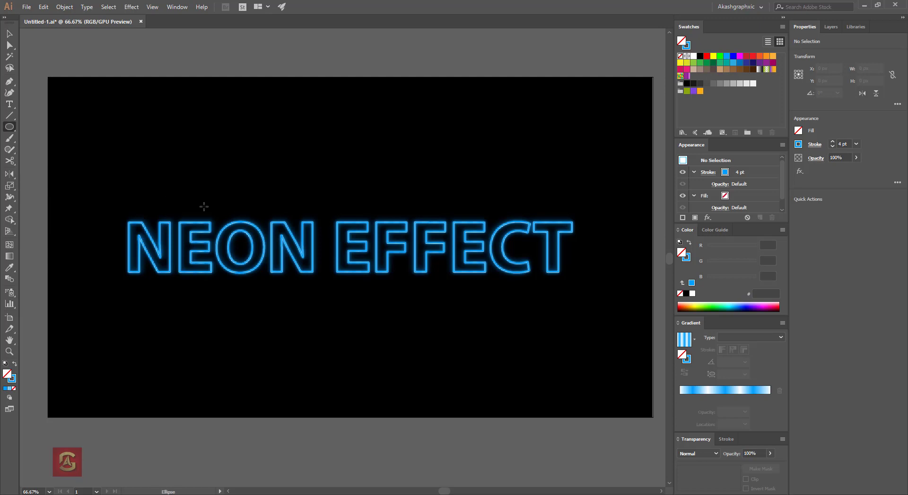
pyautogui.moveTo(237, 219); pyautogui.dragTo(524, 300)
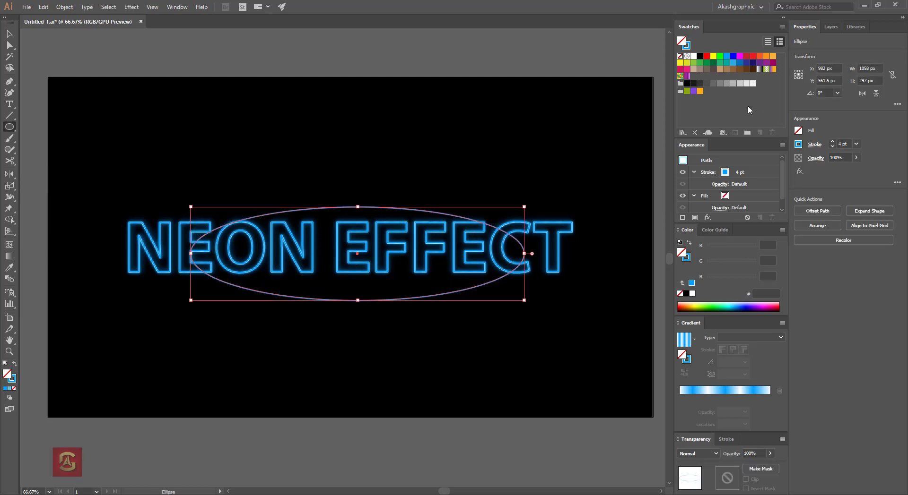
pyautogui.click(727, 56)
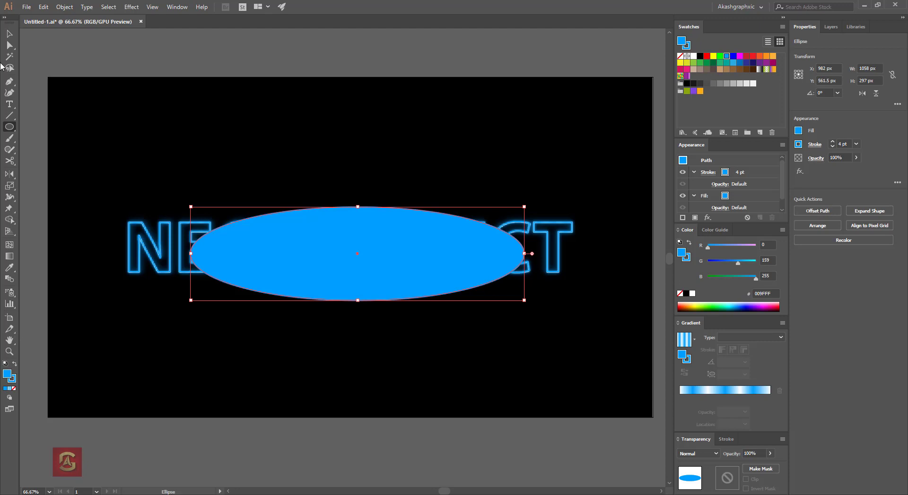
pyautogui.click(10, 35)
# Soften the ellipse with a Gaussian Blur.
pyautogui.click(131, 7)
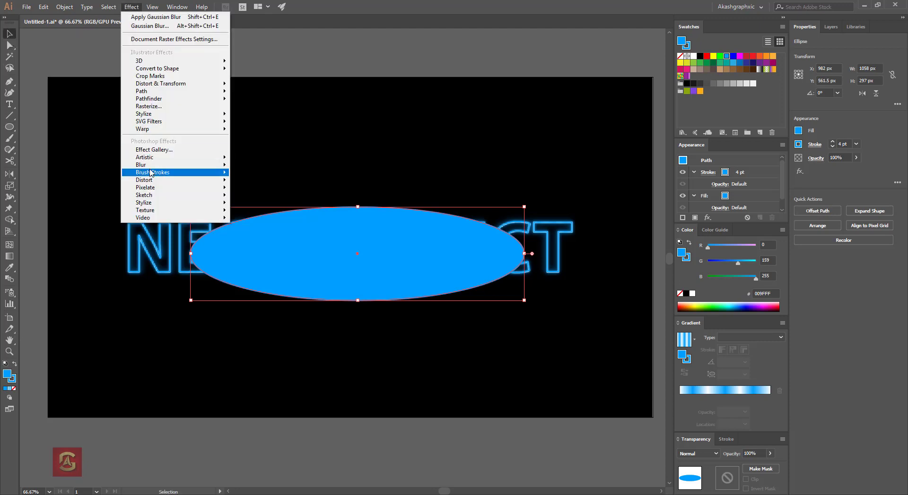
pyautogui.click(78, 166)
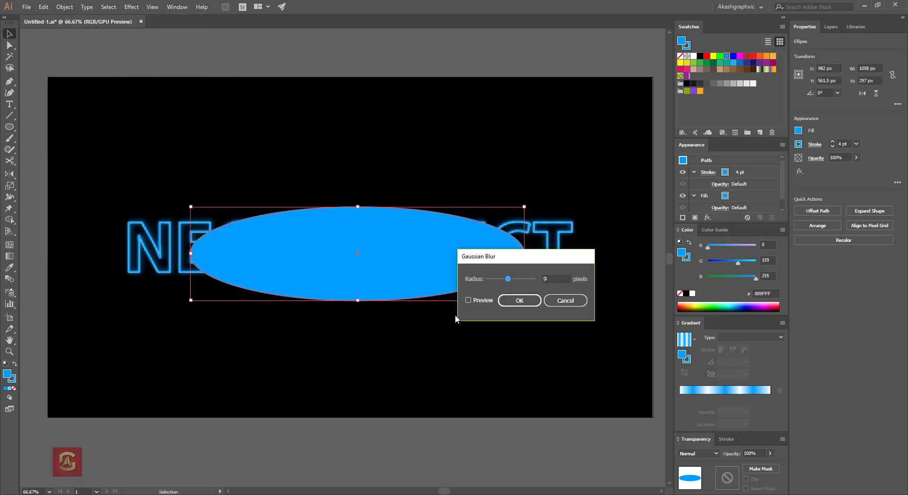
pyautogui.click(482, 301)
pyautogui.moveTo(508, 279); pyautogui.dragTo(511, 280)
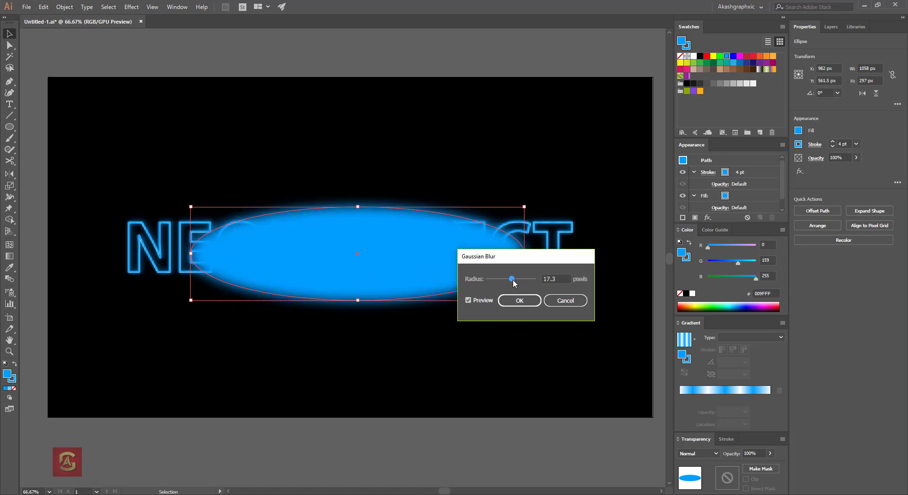
pyautogui.click(520, 300)
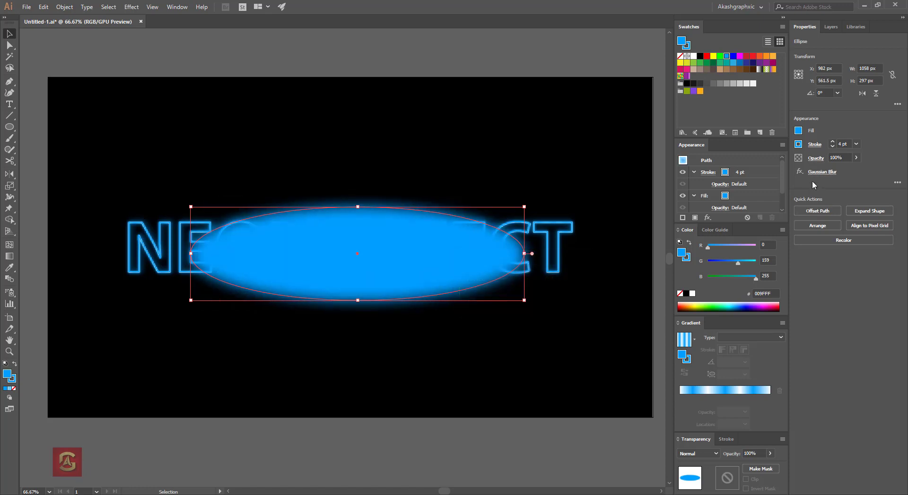
# Give the ellipse 38% opacity and Overlay blending, enlarging it to about 1560 × 363 px.
pyautogui.click(855, 158)
pyautogui.click(832, 169)
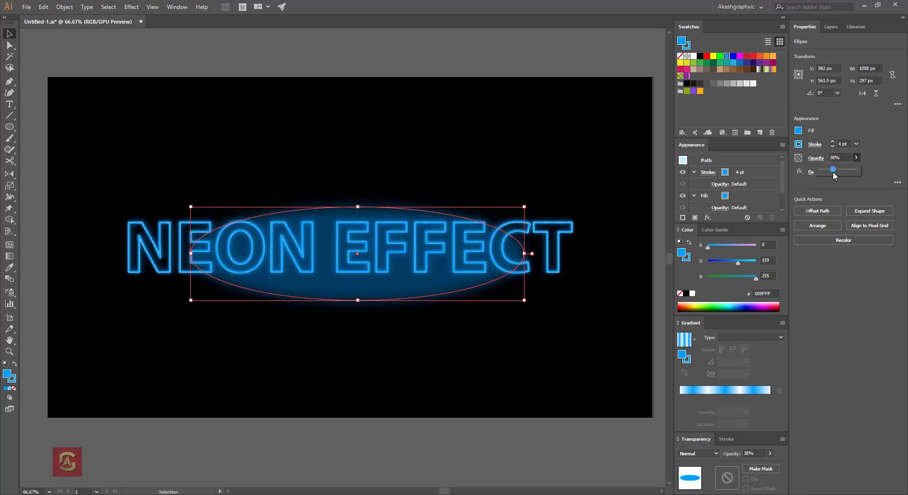
pyautogui.moveTo(523, 254); pyautogui.dragTo(558, 254)
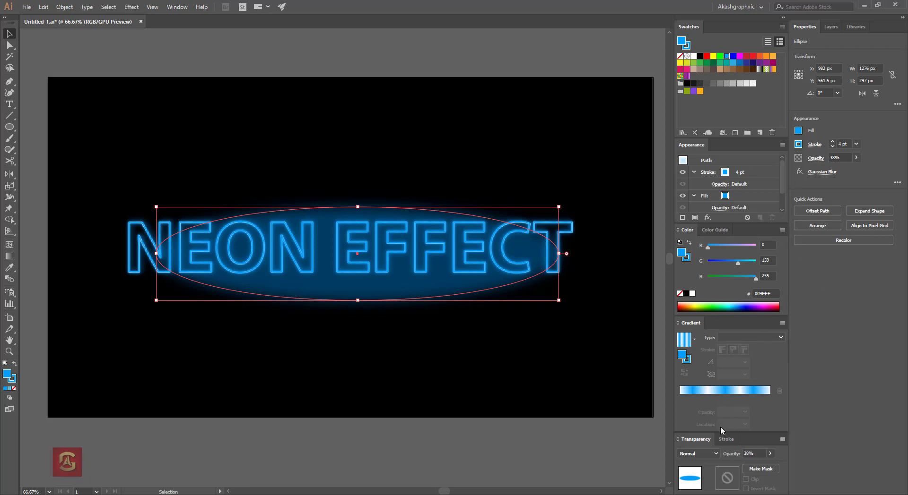
pyautogui.click(697, 453)
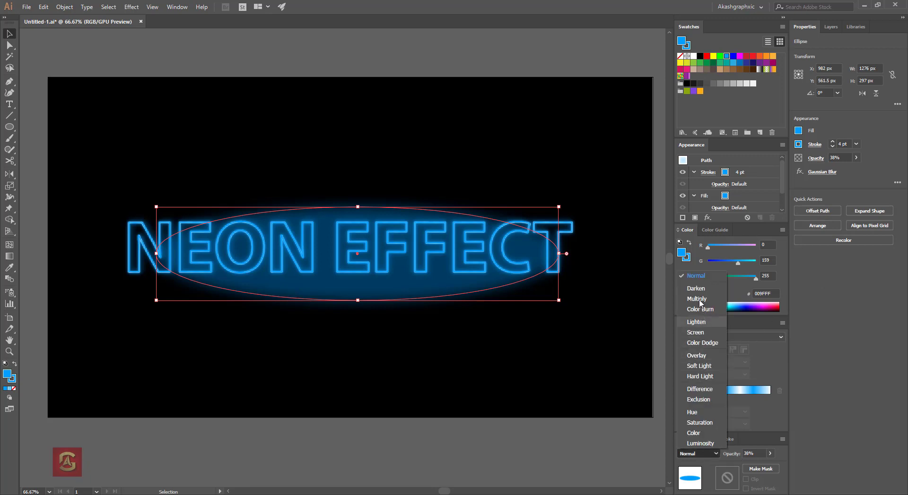
pyautogui.press('Escape')
pyautogui.press('Down')
pyautogui.press('Down')
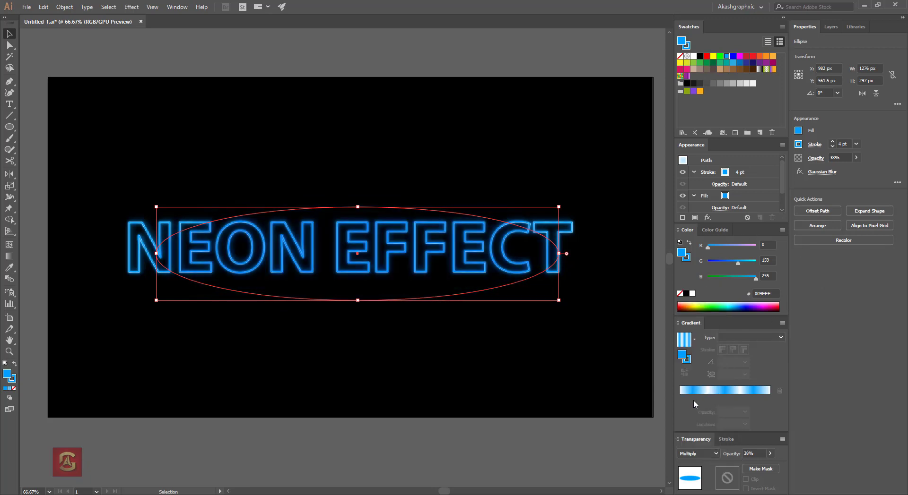
pyautogui.click(704, 453)
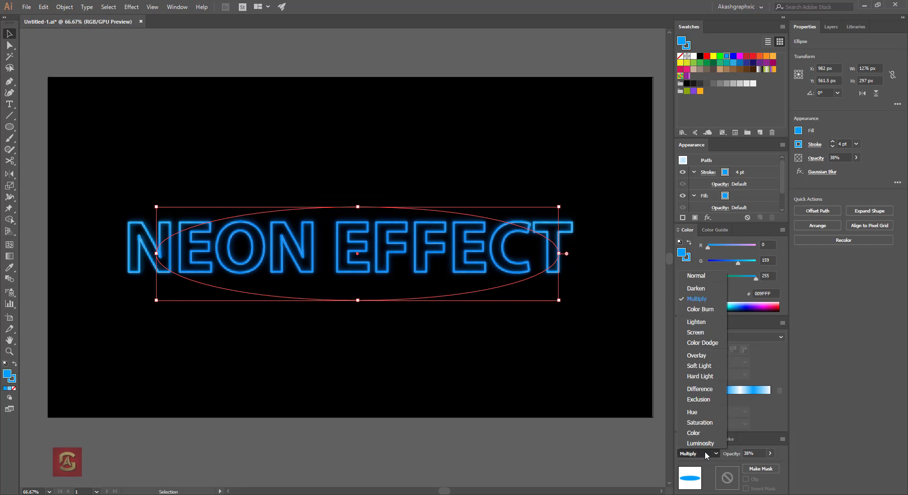
pyautogui.click(702, 358)
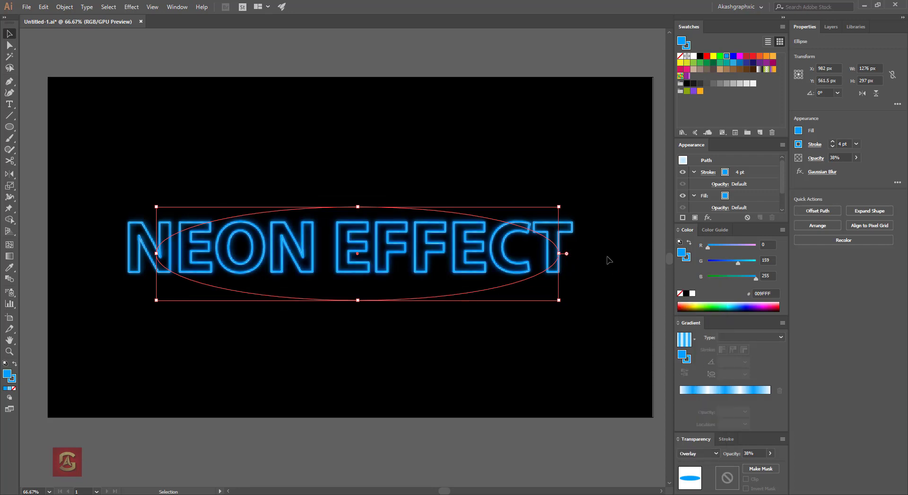
pyautogui.moveTo(559, 207); pyautogui.dragTo(638, 189)
# Reflect a horizontal copy of the text group below it and cover it with a 1532 × 236 px rectangle.
pyautogui.click(416, 455)
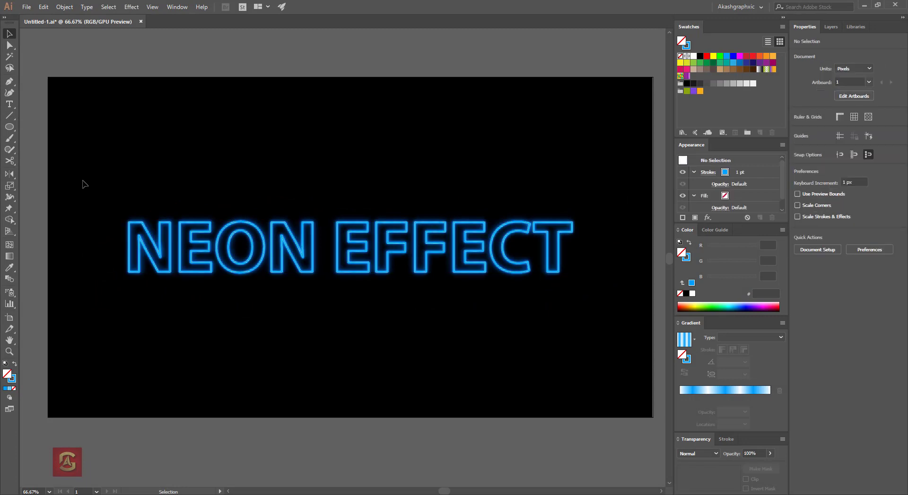
pyautogui.moveTo(84, 184); pyautogui.dragTo(619, 293)
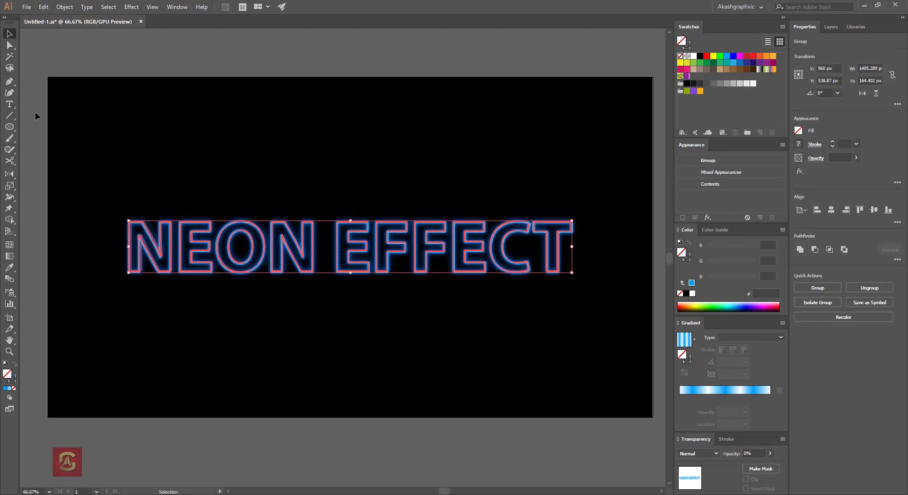
pyautogui.click(10, 174)
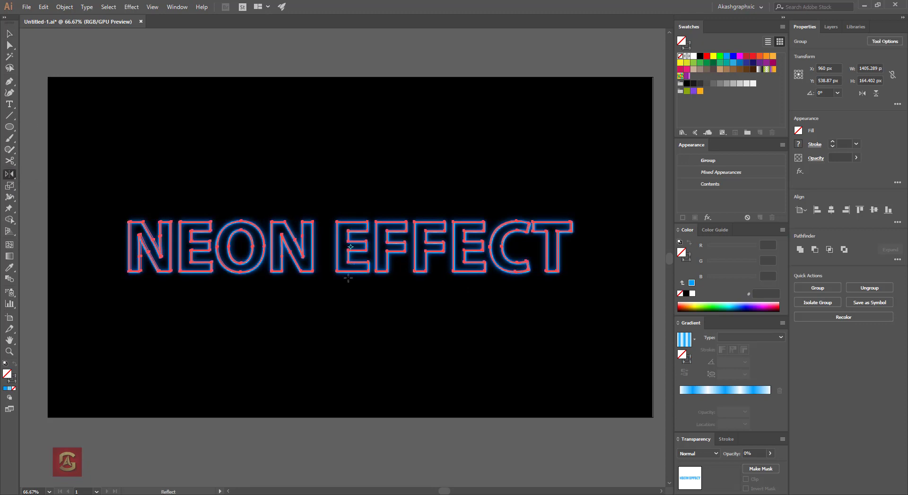
pyautogui.keyDown('alt'); pyautogui.click(350, 275); pyautogui.keyUp('alt')
pyautogui.click(590, 310)
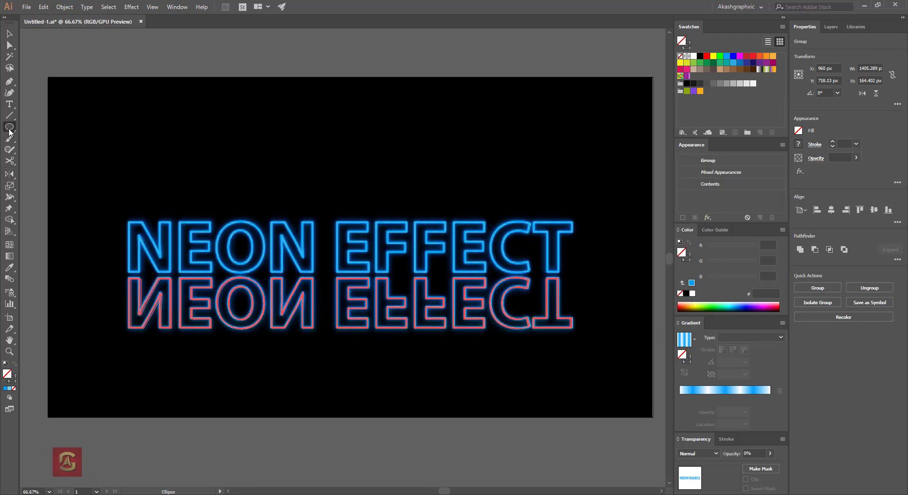
pyautogui.moveTo(8, 128); pyautogui.dragTo(31, 126)
pyautogui.moveTo(111, 273)
pyautogui.mouseDown()
pyautogui.moveTo(219, 312)
pyautogui.moveTo(593, 369)
pyautogui.moveTo(593, 349)
pyautogui.mouseUp()
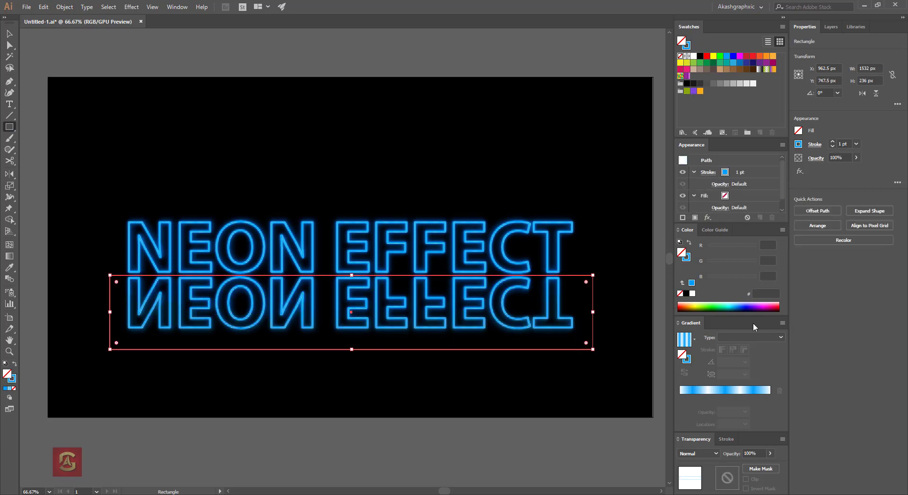
# Fill the rectangle with a vertical White, Black gradient with its midpoint at 36.67%.
pyautogui.click(694, 338)
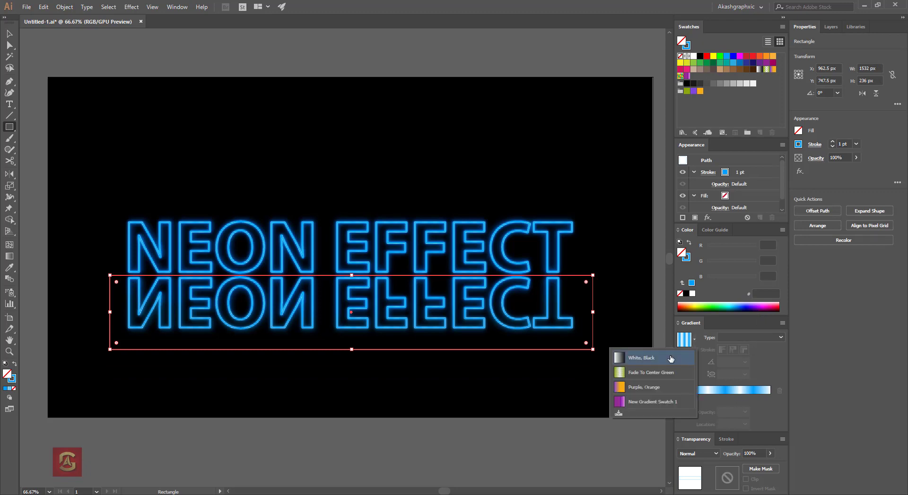
pyautogui.click(629, 357)
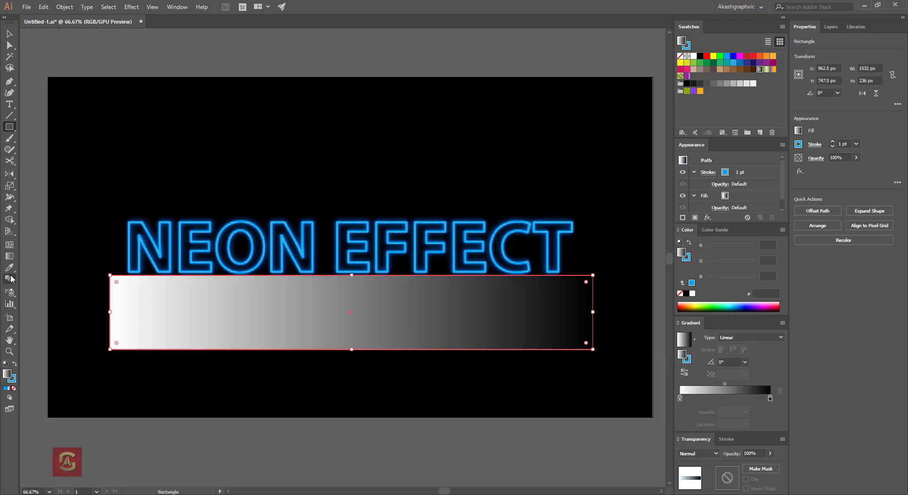
pyautogui.click(9, 256)
pyautogui.moveTo(364, 261); pyautogui.dragTo(371, 378)
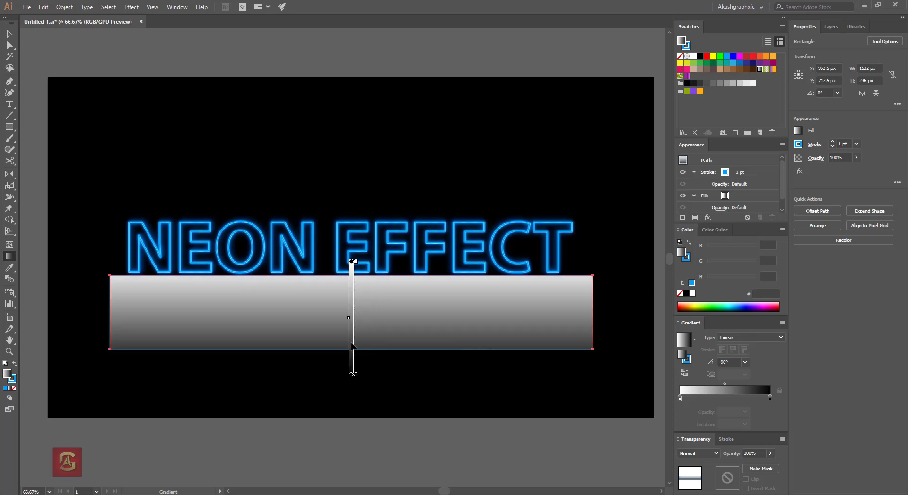
pyautogui.moveTo(356, 348); pyautogui.dragTo(352, 320)
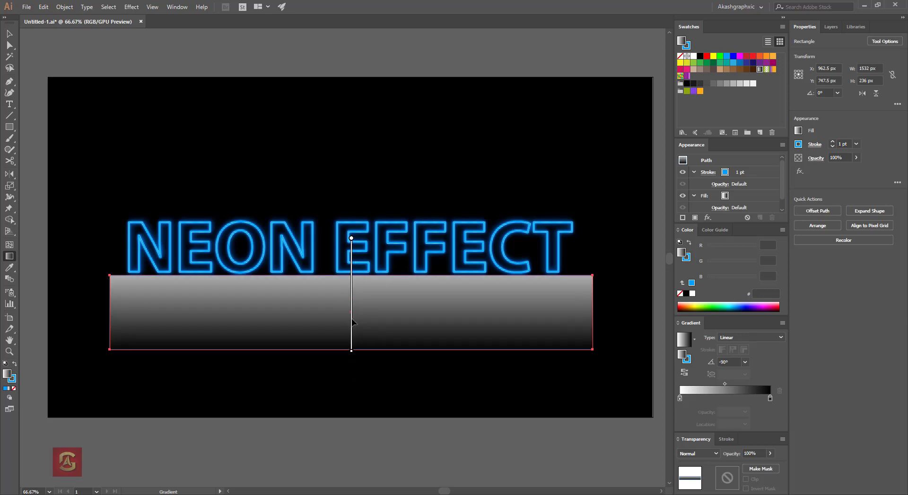
pyautogui.moveTo(724, 384); pyautogui.dragTo(713, 384)
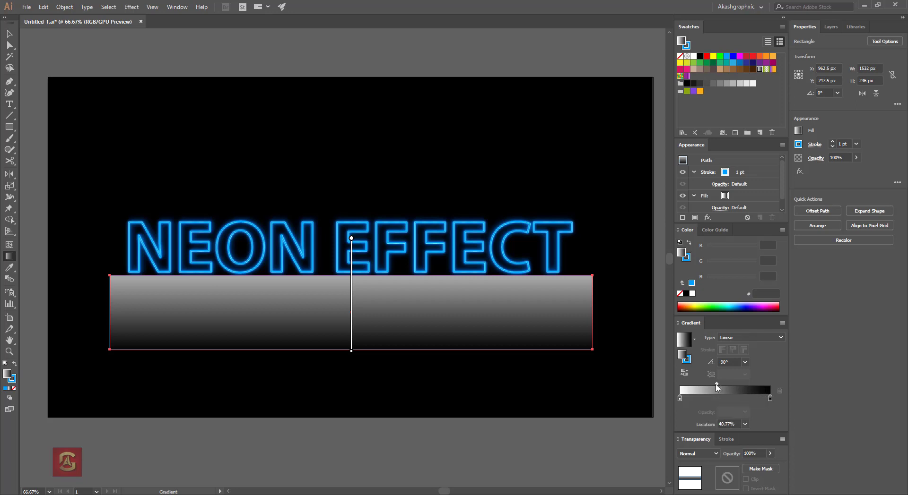
# Remove the blue stroke from the gradient rectangle.
pyautogui.click(12, 36)
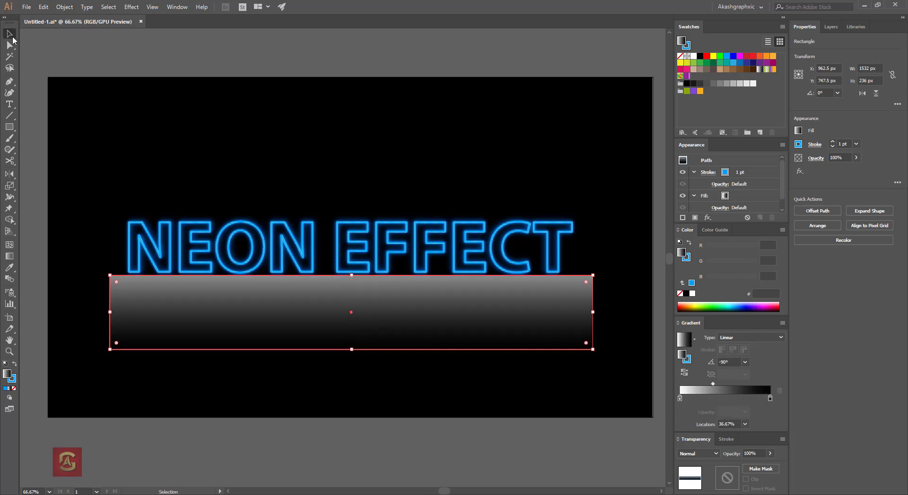
pyautogui.click(165, 88)
pyautogui.click(164, 343)
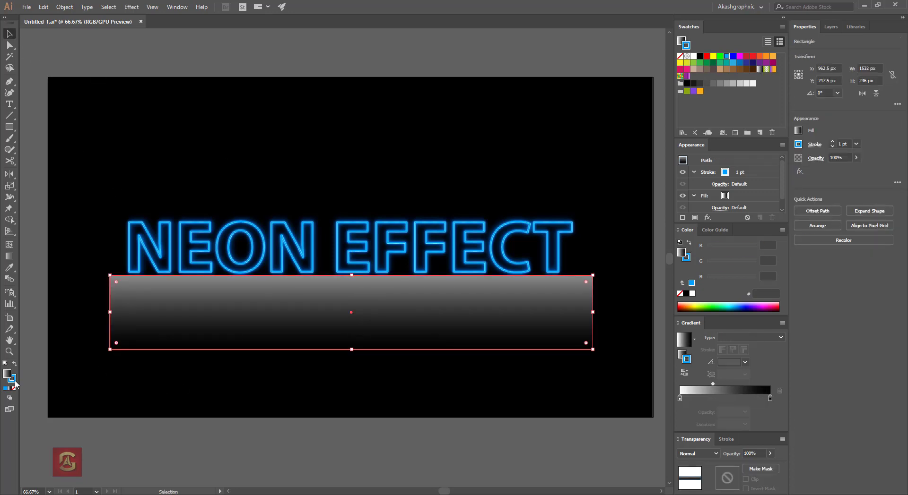
pyautogui.click(12, 378)
pyautogui.click(14, 389)
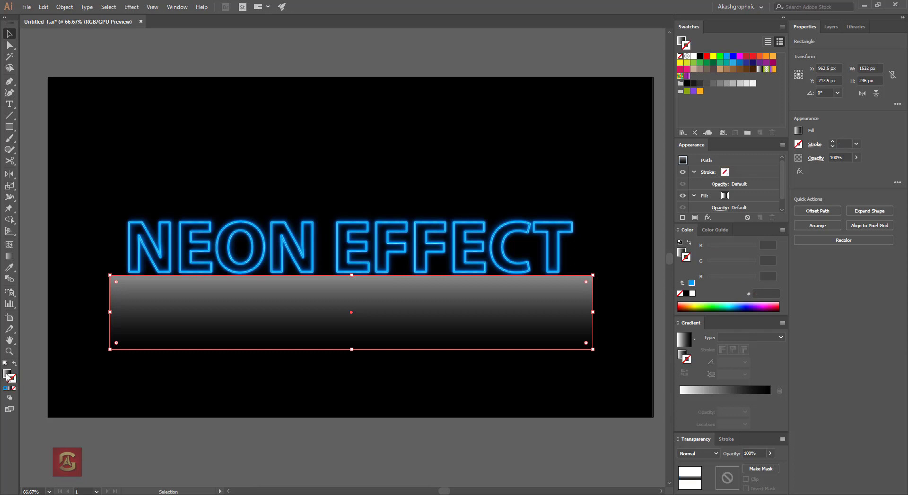
# Select the rectangle and mirrored text together and apply Make Mask.
pyautogui.click(63, 371)
pyautogui.moveTo(72, 297); pyautogui.dragTo(645, 378)
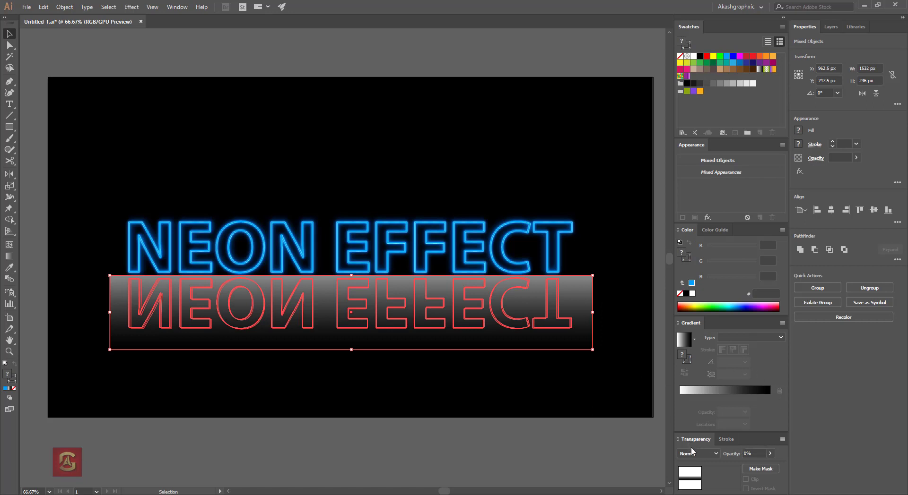
pyautogui.click(762, 469)
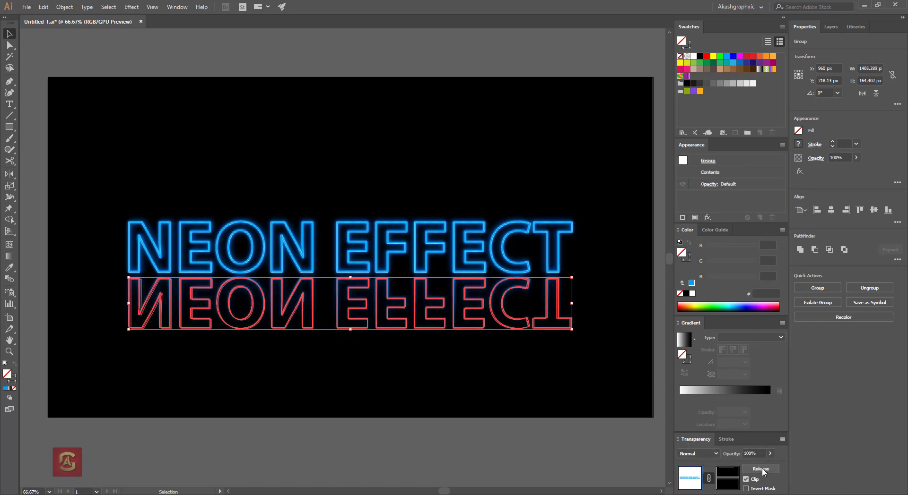
pyautogui.click(484, 390)
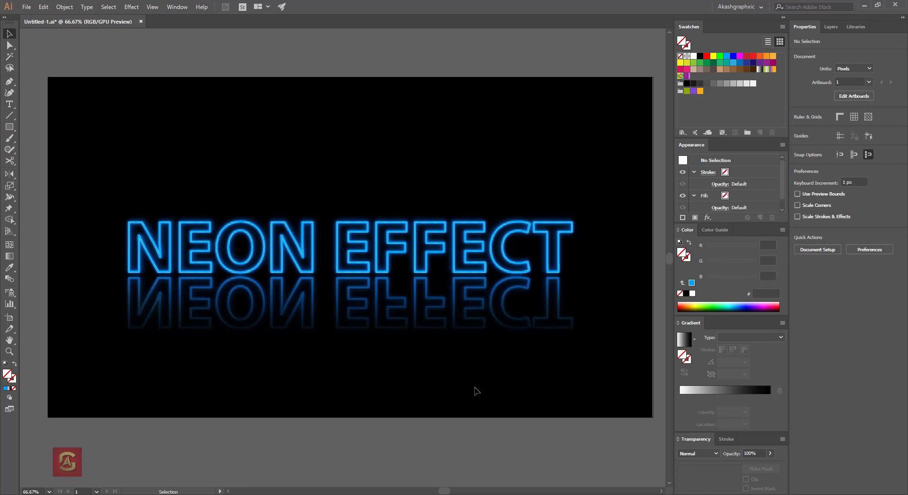
pyautogui.scroll(-1, 462, 382)
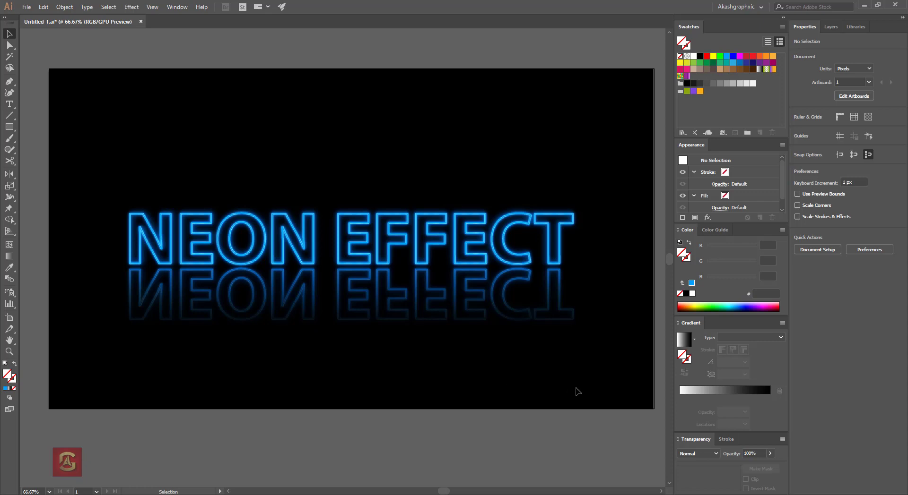
pyautogui.moveTo(620, 376); pyautogui.dragTo(94, 144)
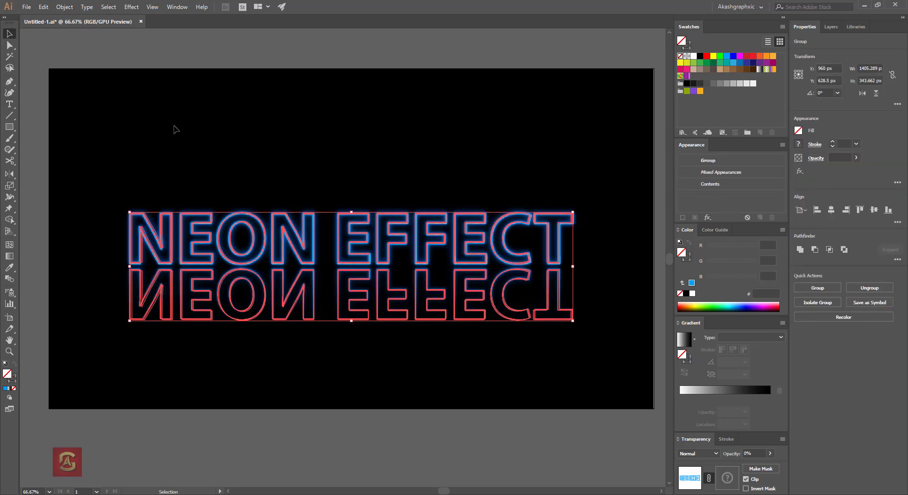
pyautogui.click(174, 129)
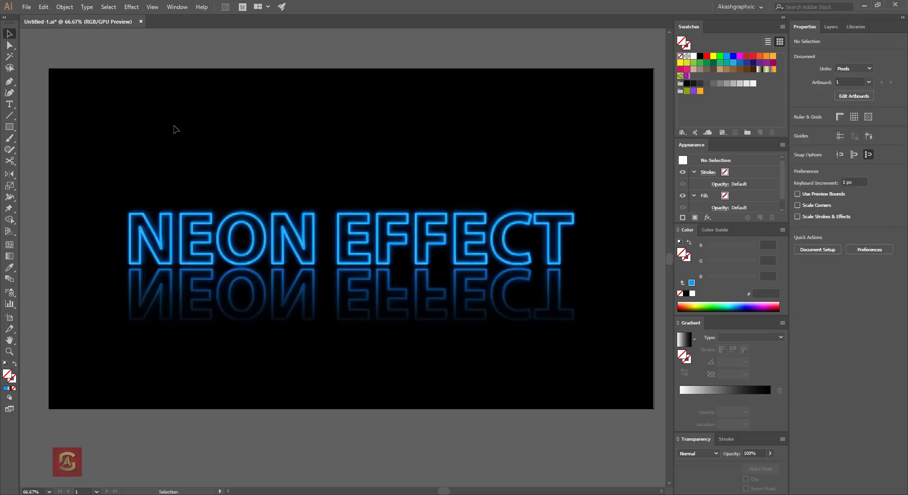